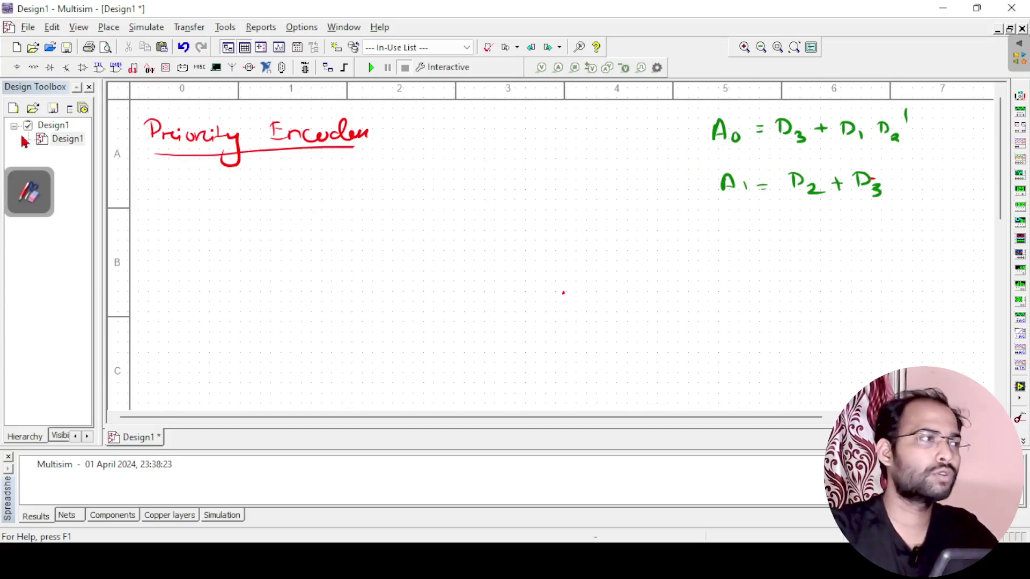
# - Handwrite '4x2' with a double underline beside the Priority Encoder heading using the annotation pen
pyautogui.click(38, 191)
pyautogui.click(29, 68)
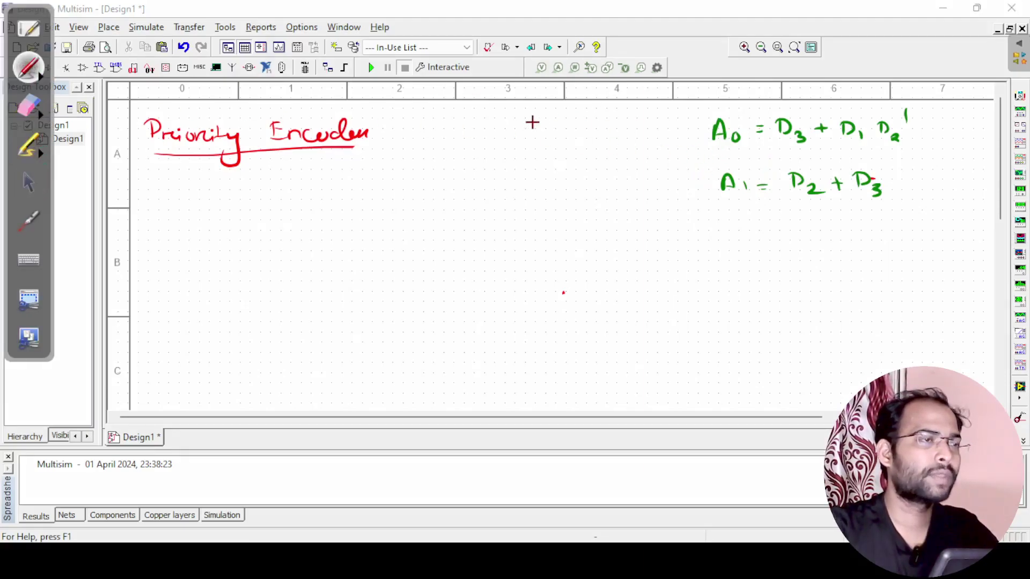
pyautogui.moveTo(567, 132); pyautogui.dragTo(586, 143)
pyautogui.moveTo(528, 155); pyautogui.dragTo(587, 149)
pyautogui.click(31, 185)
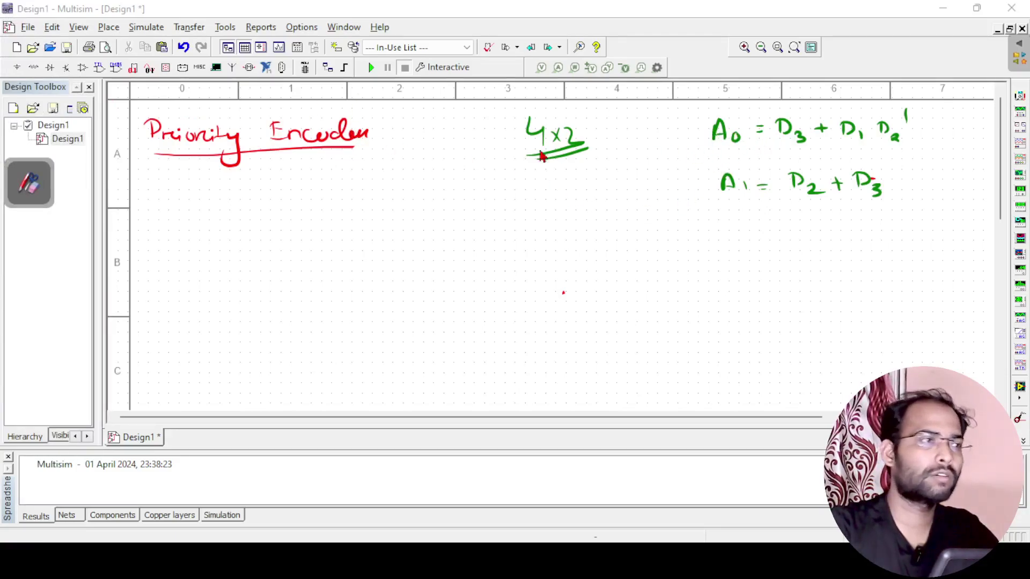
# - Search all groups for 'or' and place the 2-input OR gate OR2 on the schematic
pyautogui.click(14, 69)
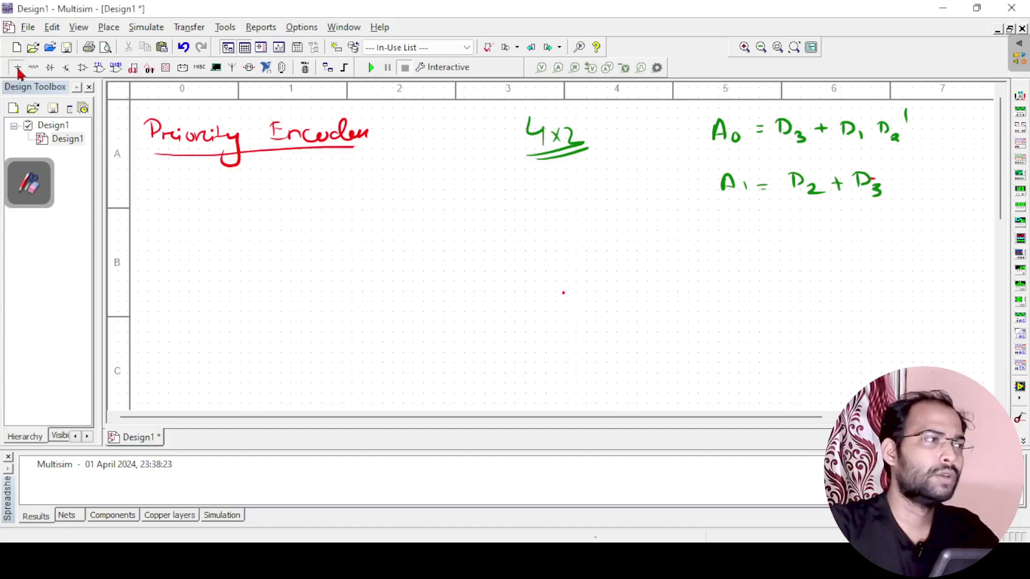
pyautogui.click(258, 218)
pyautogui.click(201, 233)
pyautogui.doubleClick(328, 187)
pyautogui.write('or')
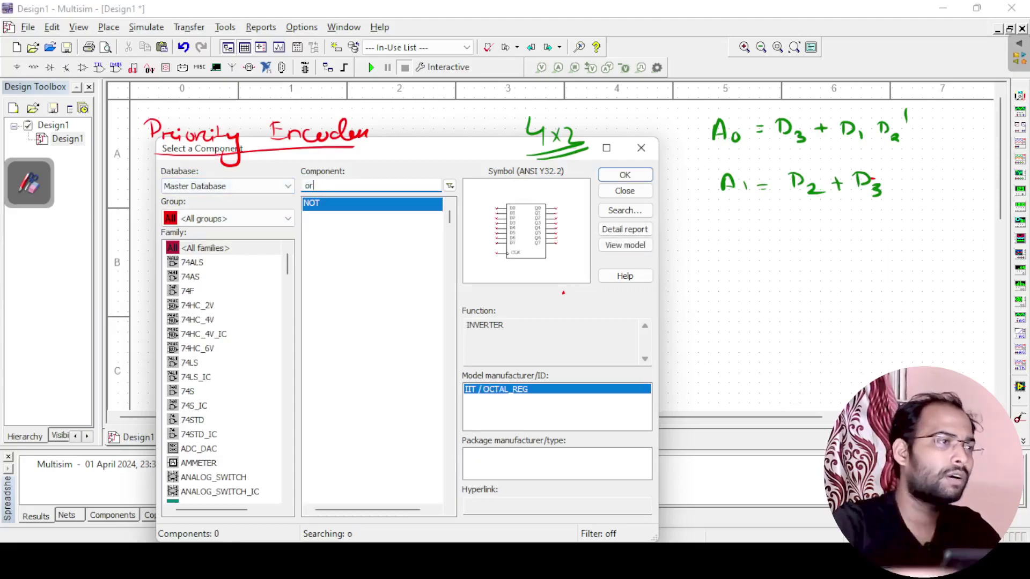
pyautogui.click(607, 174)
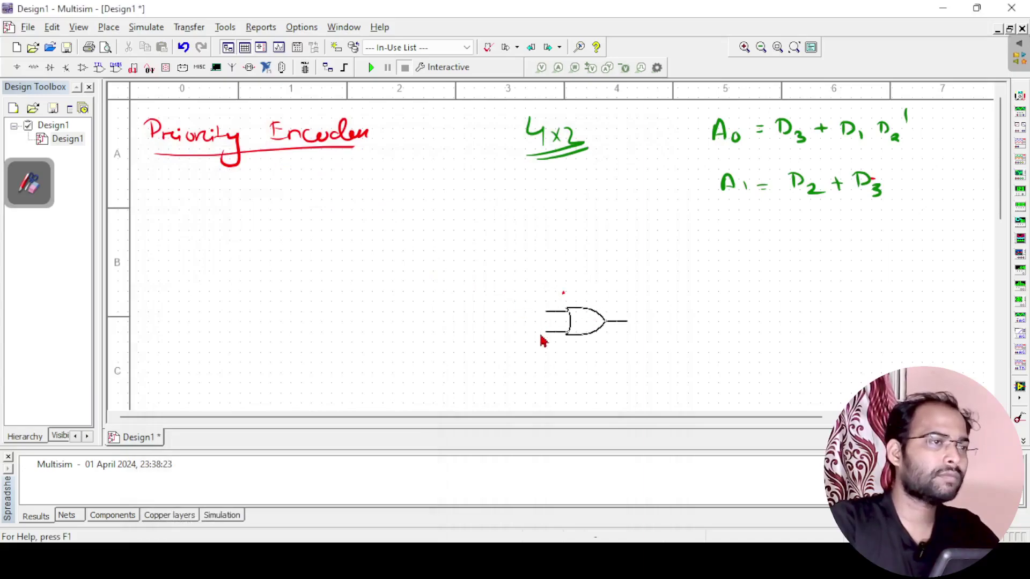
pyautogui.click(539, 330)
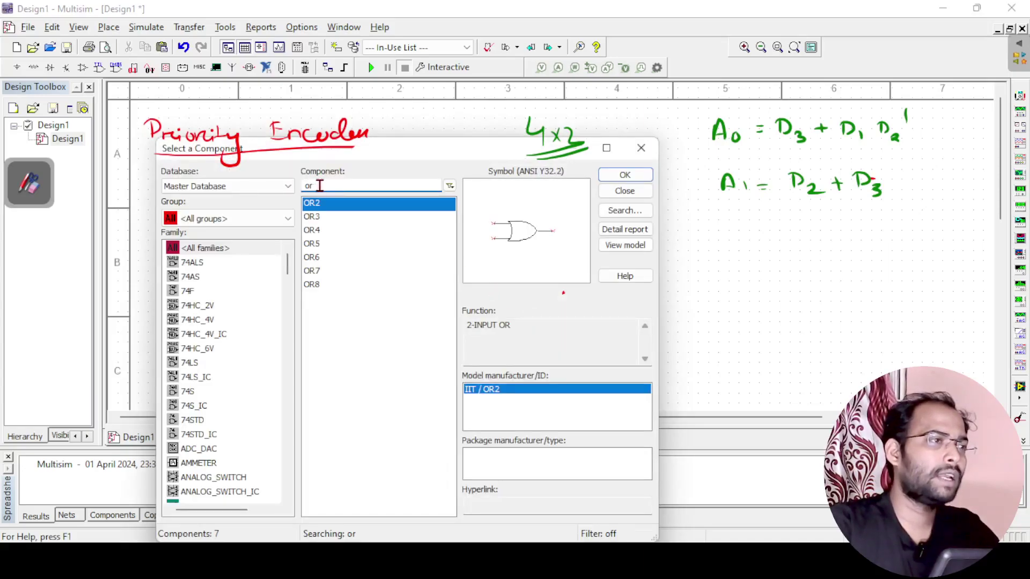
# - Search 'and' and place the AND2 gate above the OR gate
pyautogui.moveTo(318, 186); pyautogui.dragTo(299, 187)
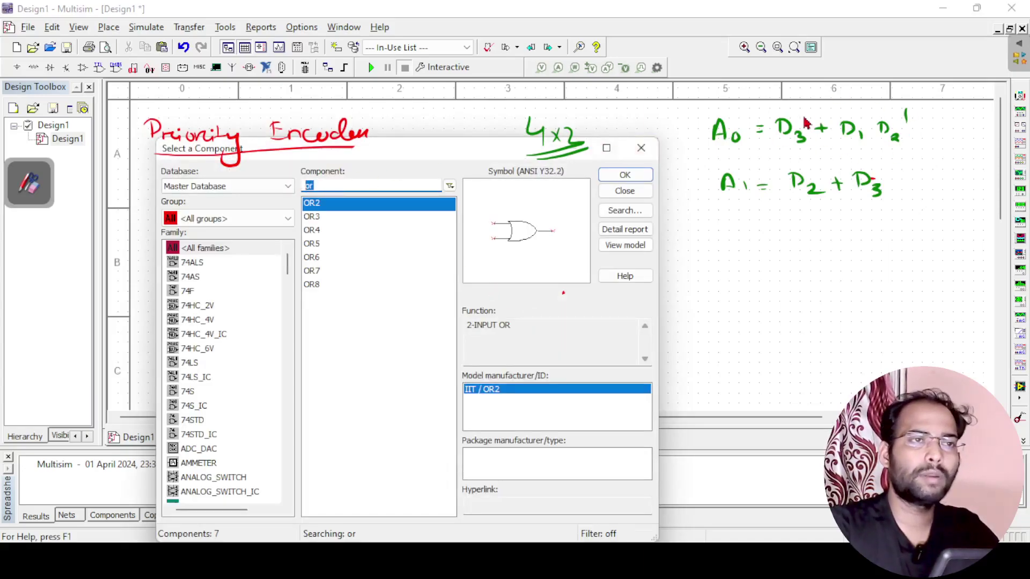
pyautogui.write('and')
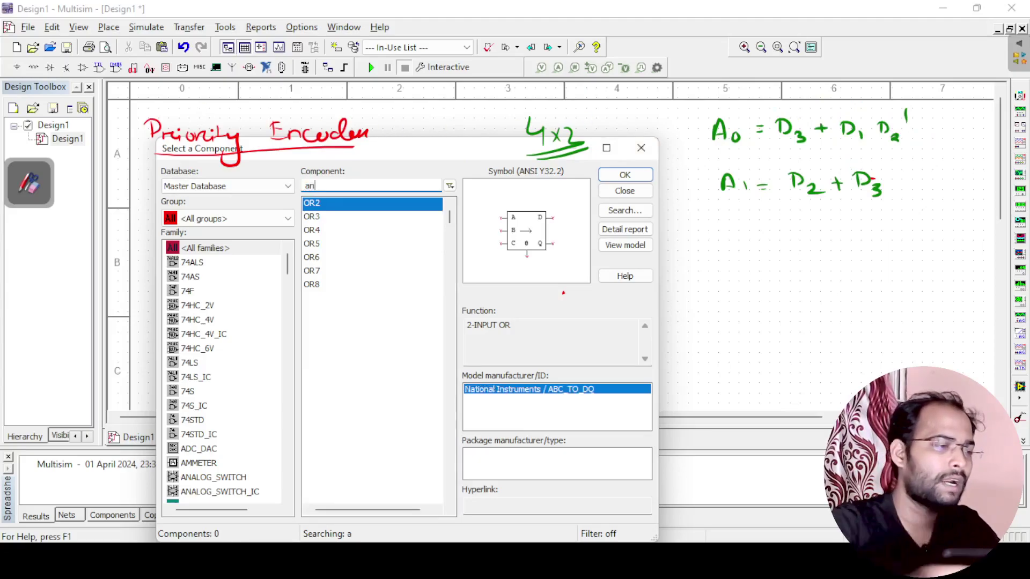
pyautogui.click(336, 218)
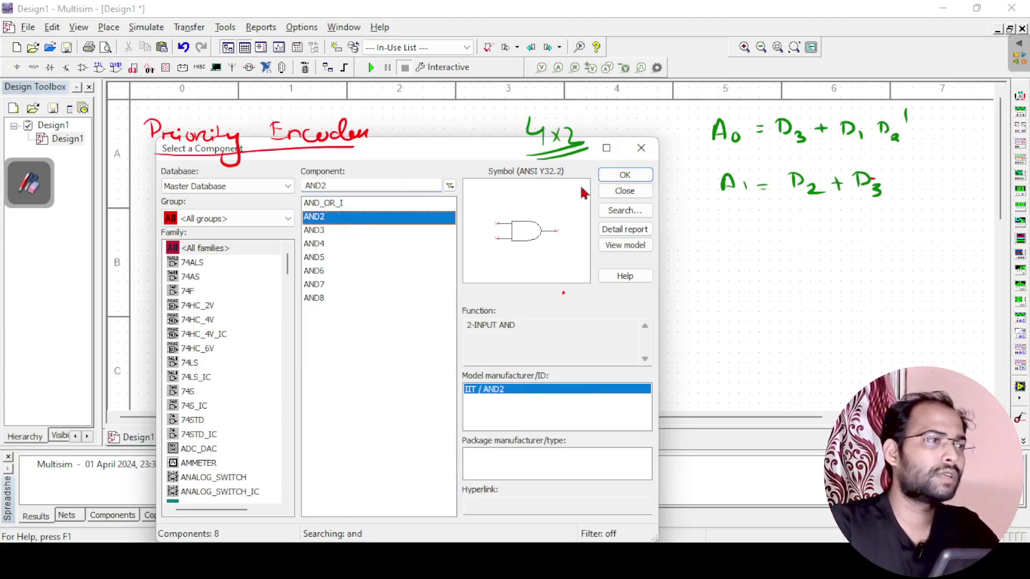
pyautogui.click(622, 176)
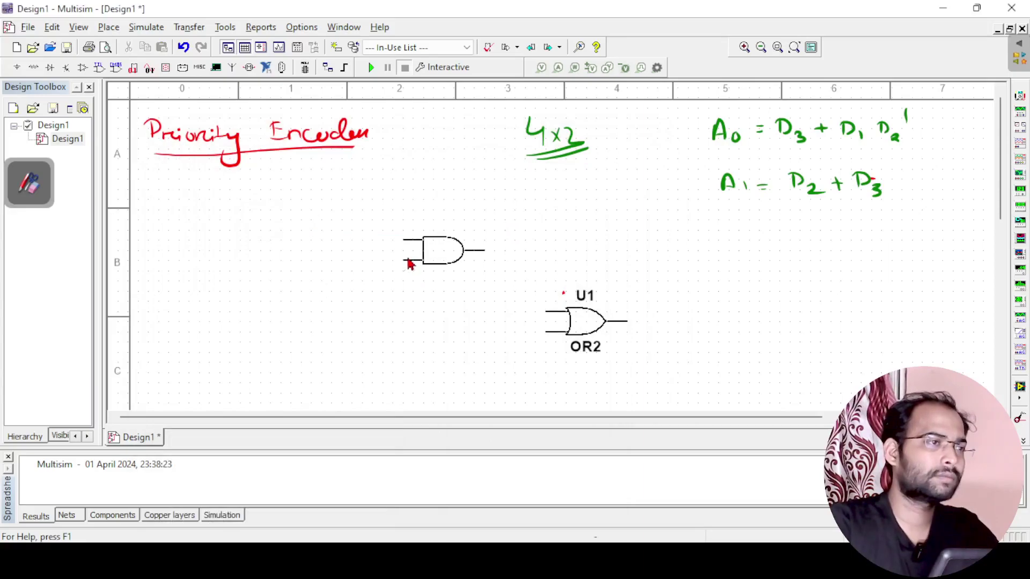
pyautogui.click(410, 263)
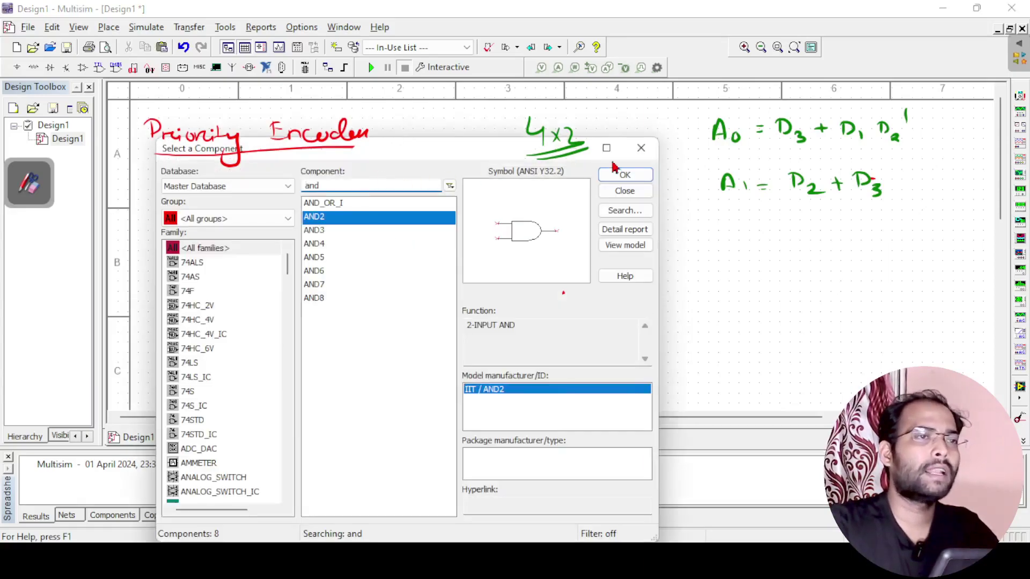
# - Search 'not' and place the NOT gate left of the AND gate
pyautogui.doubleClick(305, 185)
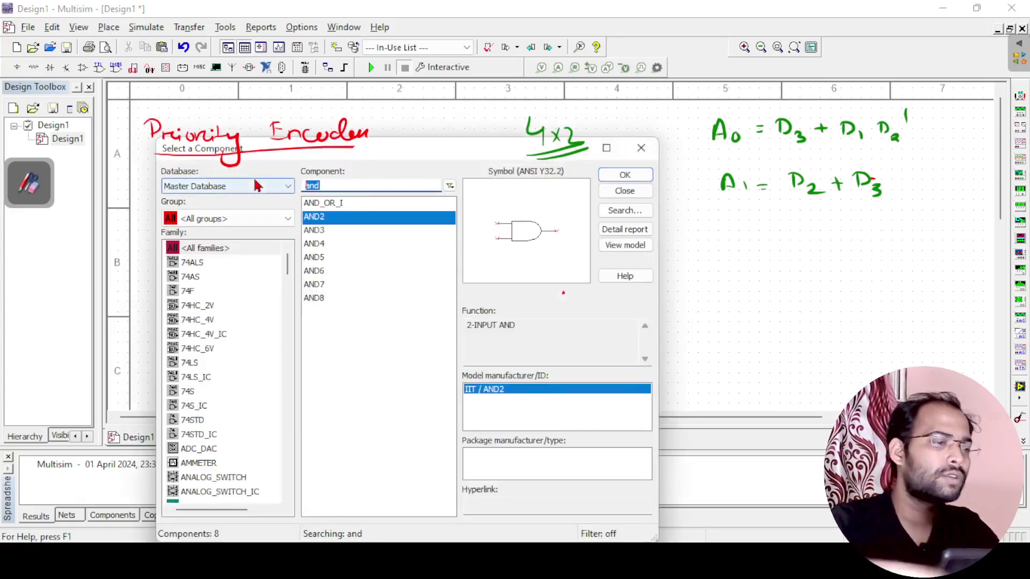
pyautogui.write('not')
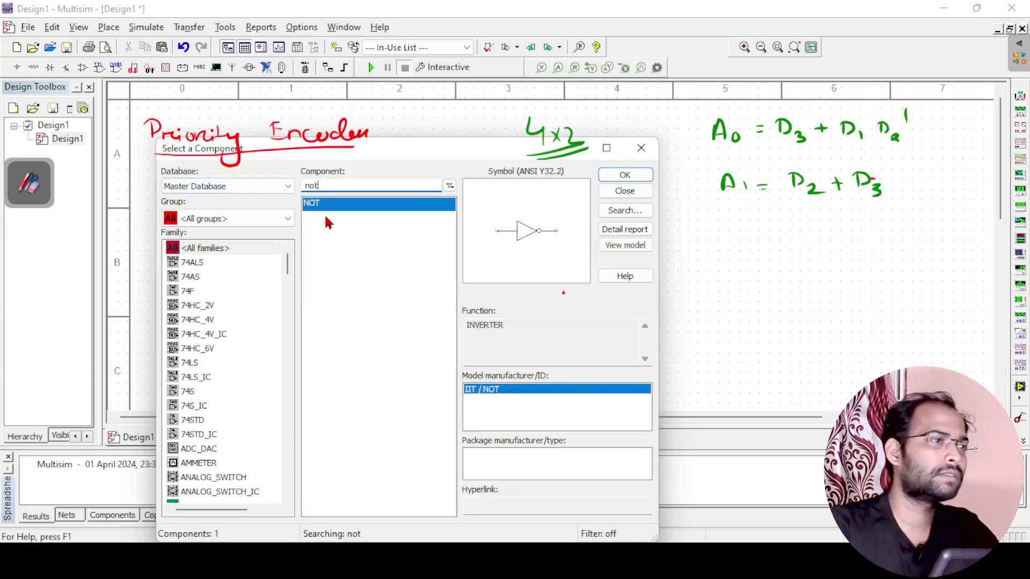
pyautogui.click(614, 177)
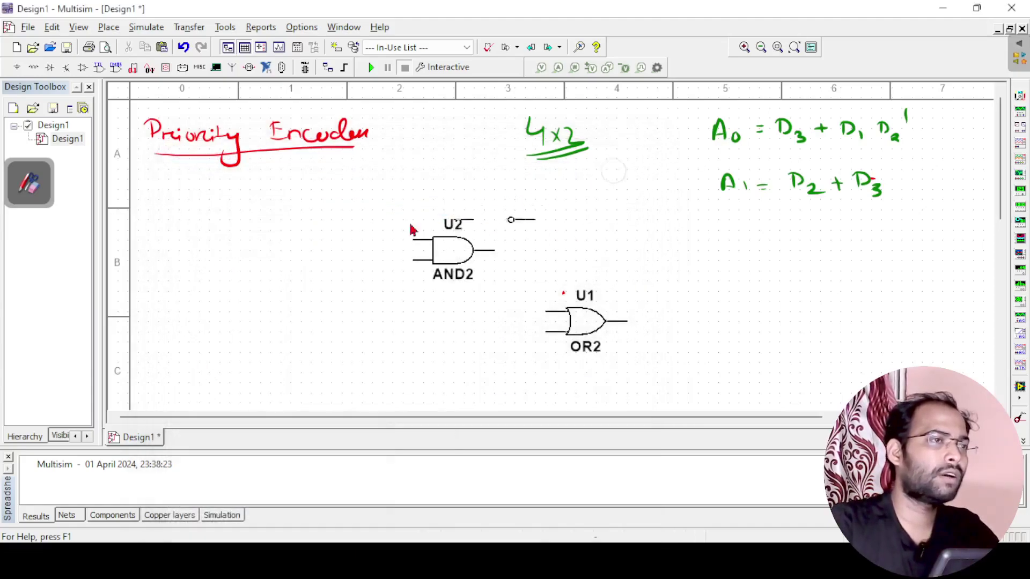
pyautogui.click(262, 274)
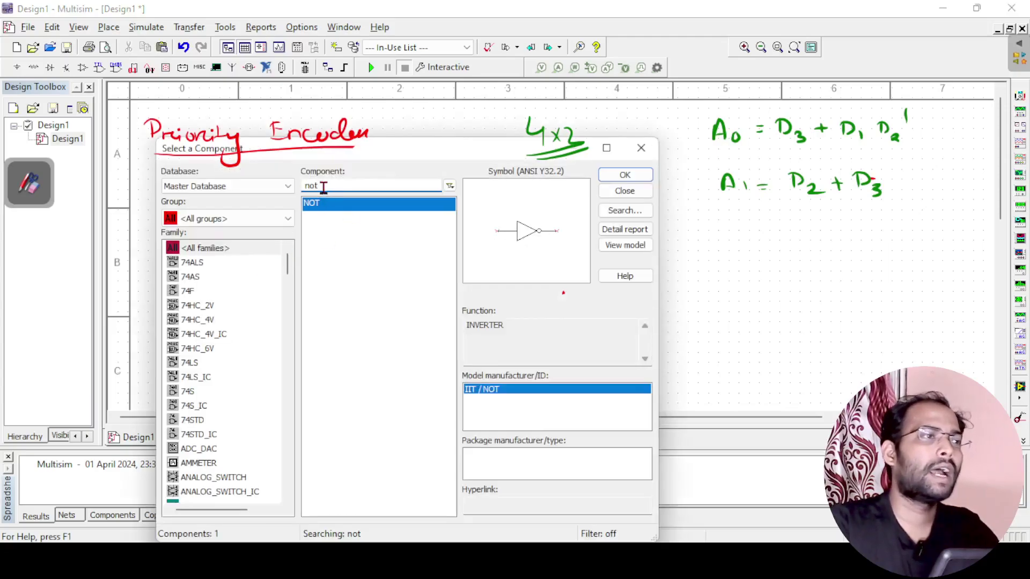
# - Place an interactive digital constant U4 at the top left and zoom out to the full page
pyautogui.doubleClick(324, 187)
pyautogui.write('in')
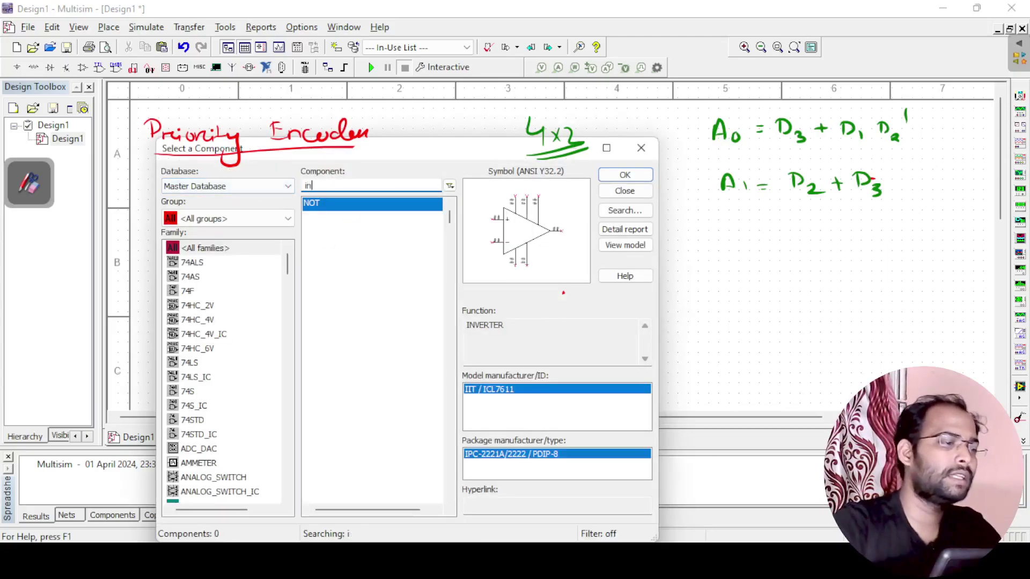
pyautogui.write('e')
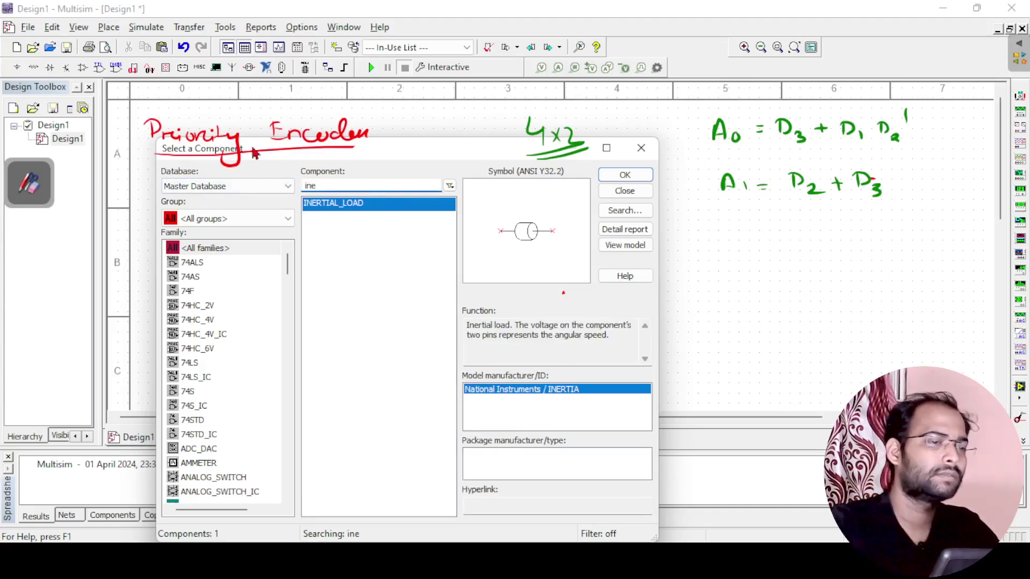
pyautogui.write('t')
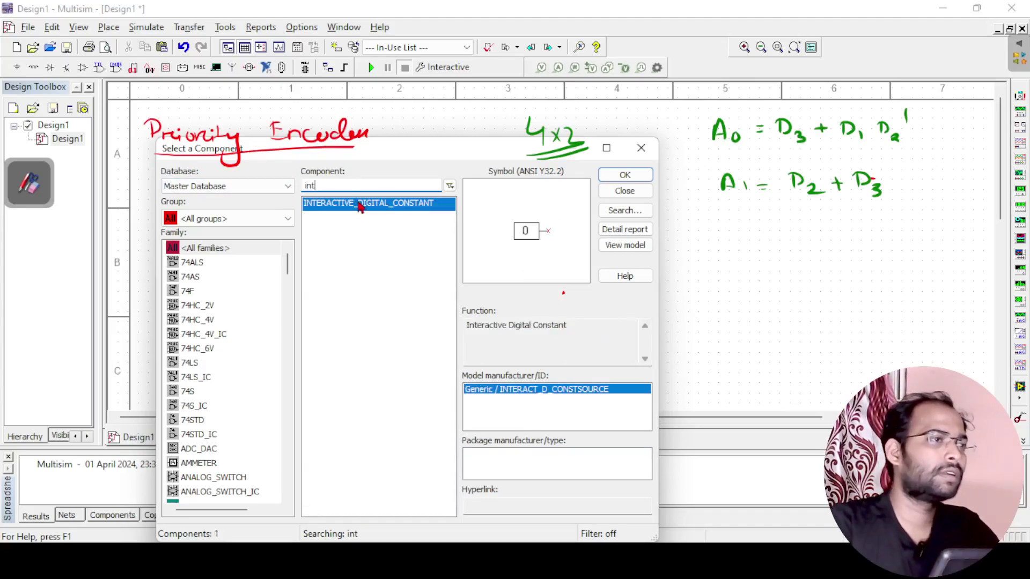
pyautogui.click(623, 176)
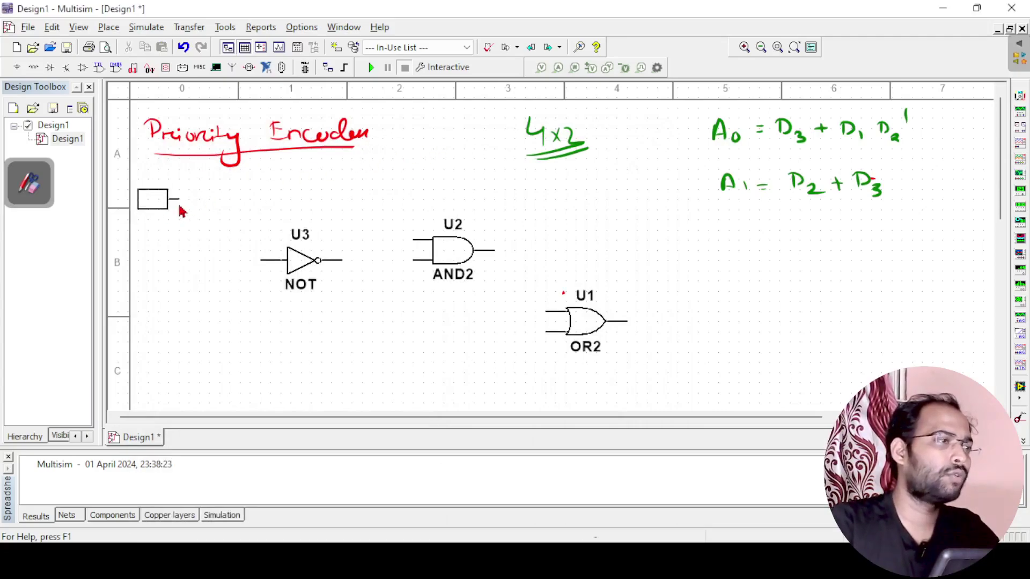
pyautogui.click(182, 206)
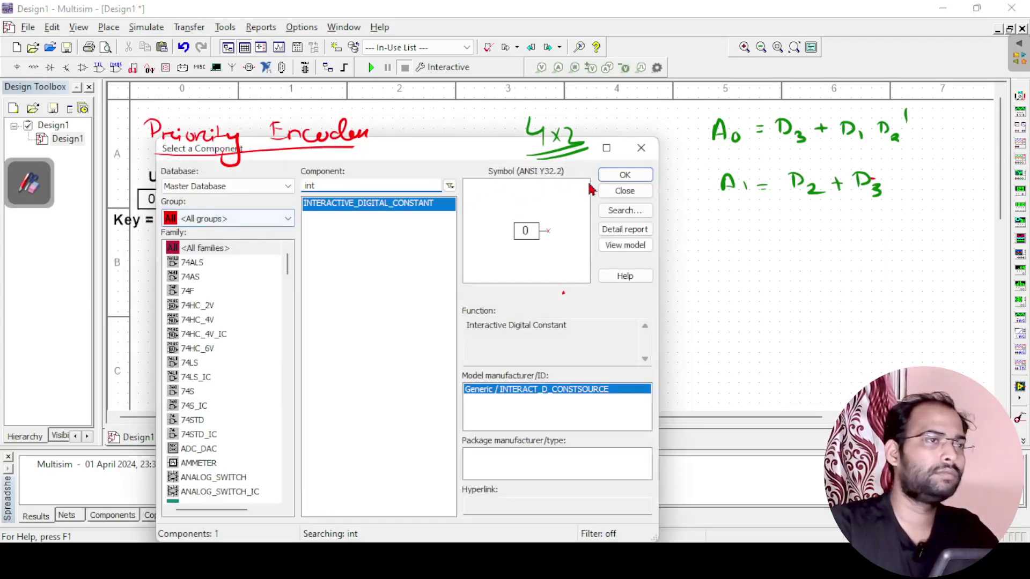
pyautogui.click(624, 192)
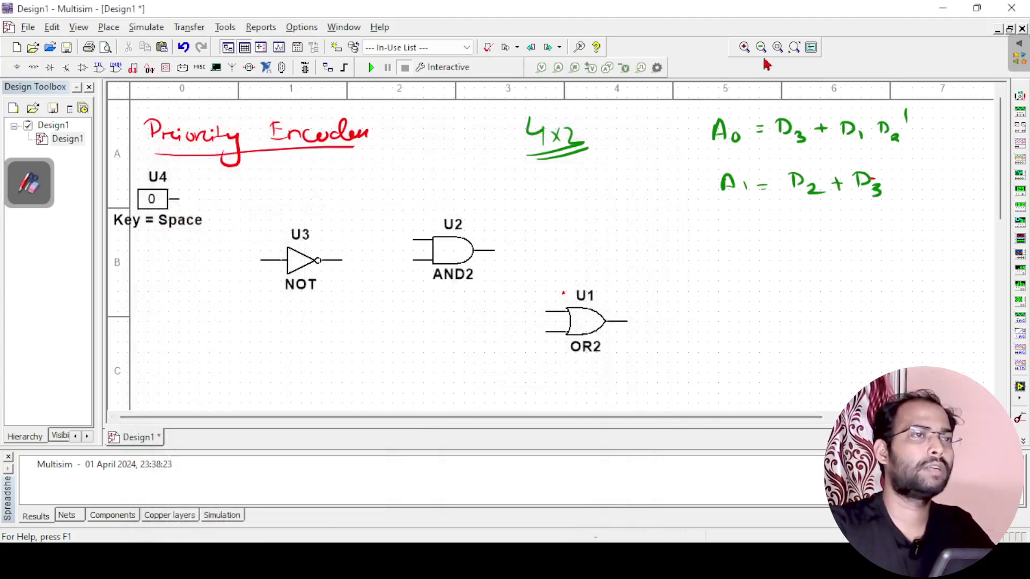
pyautogui.click(761, 47)
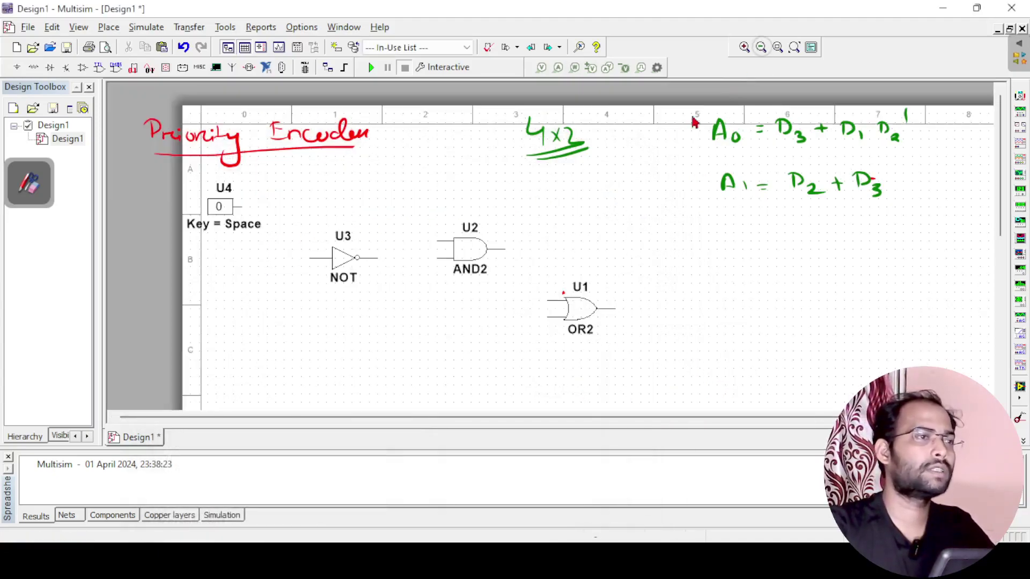
# - Copy U4 and paste three copies stacked below it as U5, U6 and U7
pyautogui.click(258, 203)
pyautogui.moveTo(242, 197); pyautogui.dragTo(261, 196)
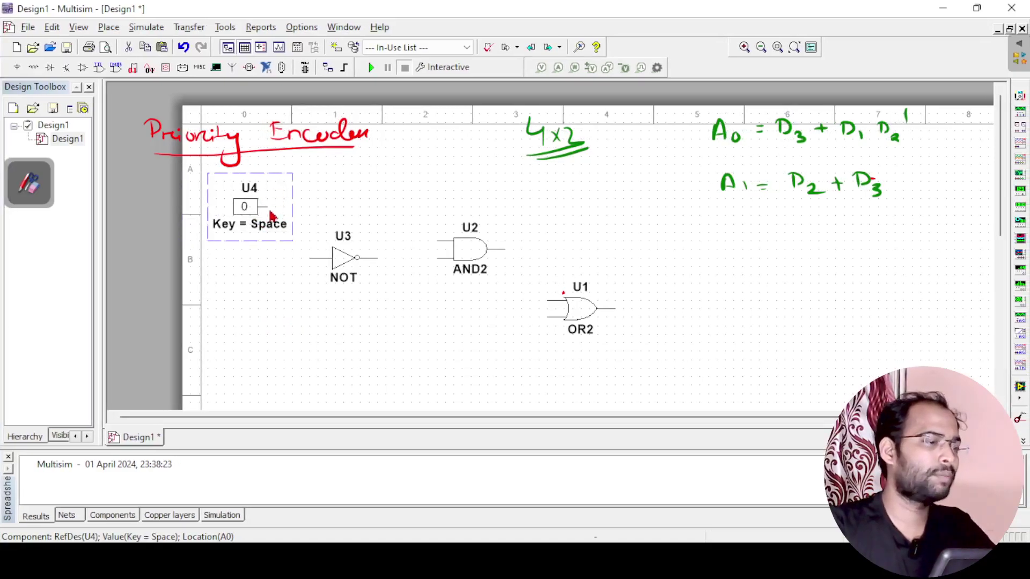
pyautogui.hotkey('ctrl', 'c')
pyautogui.hotkey('ctrl', 'v')
pyautogui.click(260, 281)
pyautogui.hotkey('ctrl', 'v')
pyautogui.click(256, 327)
pyautogui.hotkey('ctrl', 'v')
pyautogui.click(255, 375)
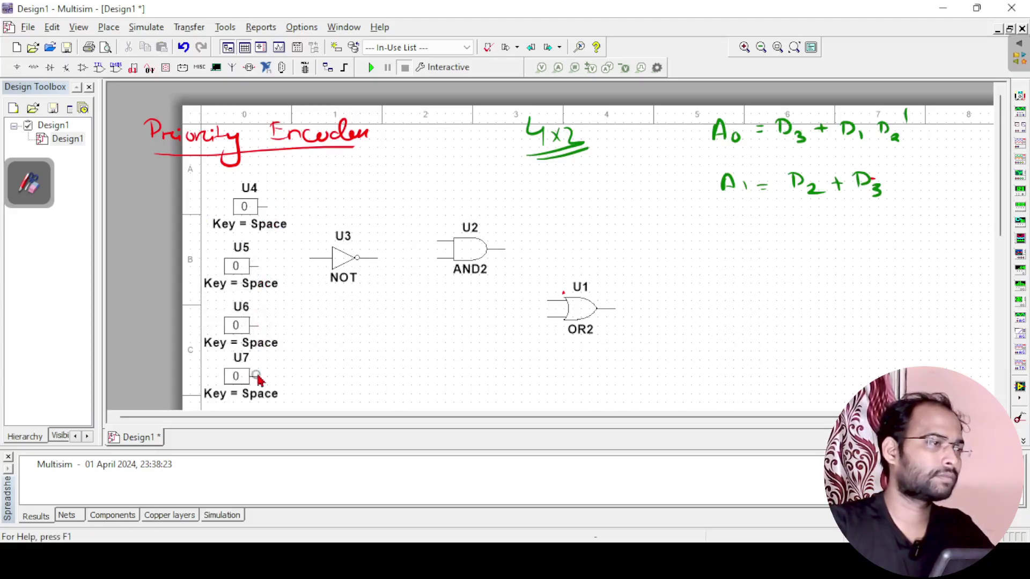
# - Rename the top two digital constants U4 and U5 to D0 and D1
pyautogui.click(247, 188)
pyautogui.doubleClick(248, 192)
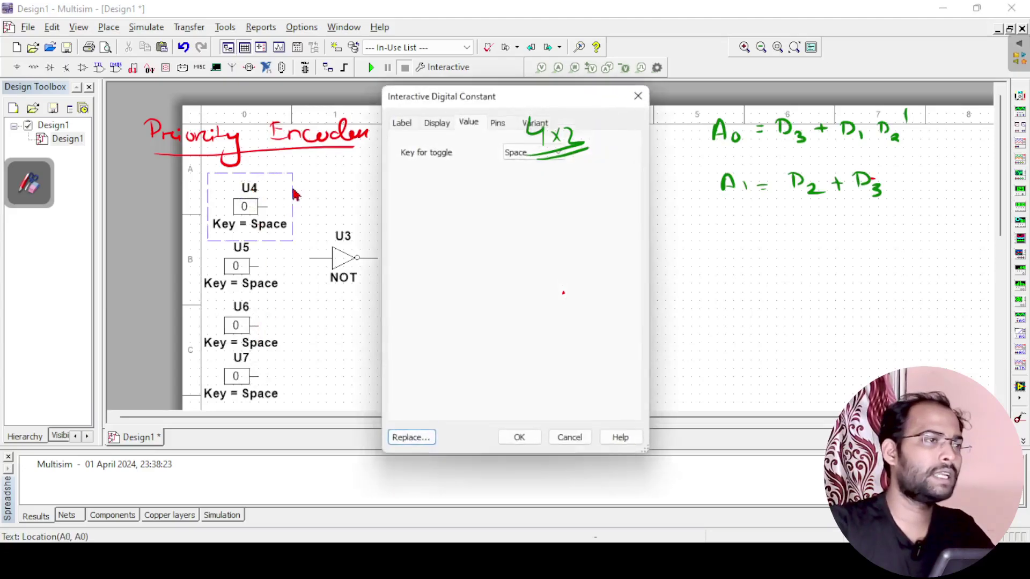
pyautogui.click(402, 122)
pyautogui.moveTo(427, 166); pyautogui.dragTo(391, 174)
pyautogui.write('d0')
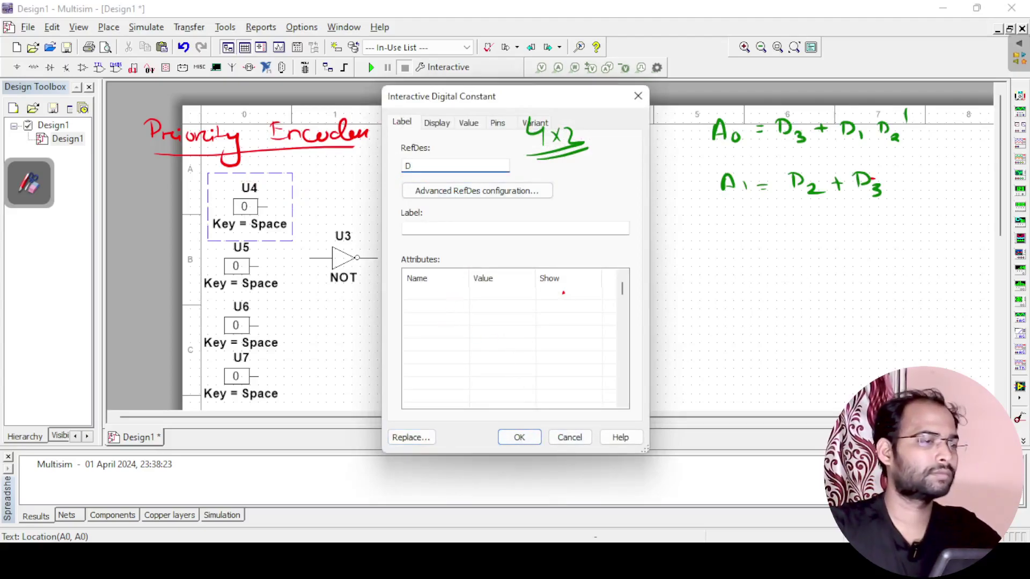
pyautogui.click(519, 437)
pyautogui.click(241, 247)
pyautogui.doubleClick(241, 248)
pyautogui.write('D1')
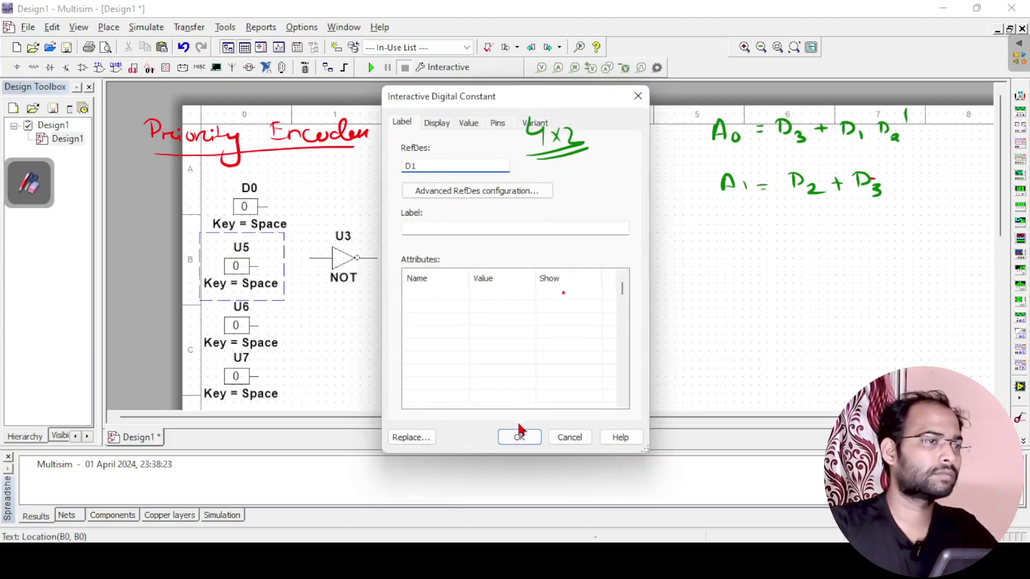
pyautogui.click(519, 435)
# - Rename the lower two digital constants U6 and U7 to D2 and D3
pyautogui.click(243, 307)
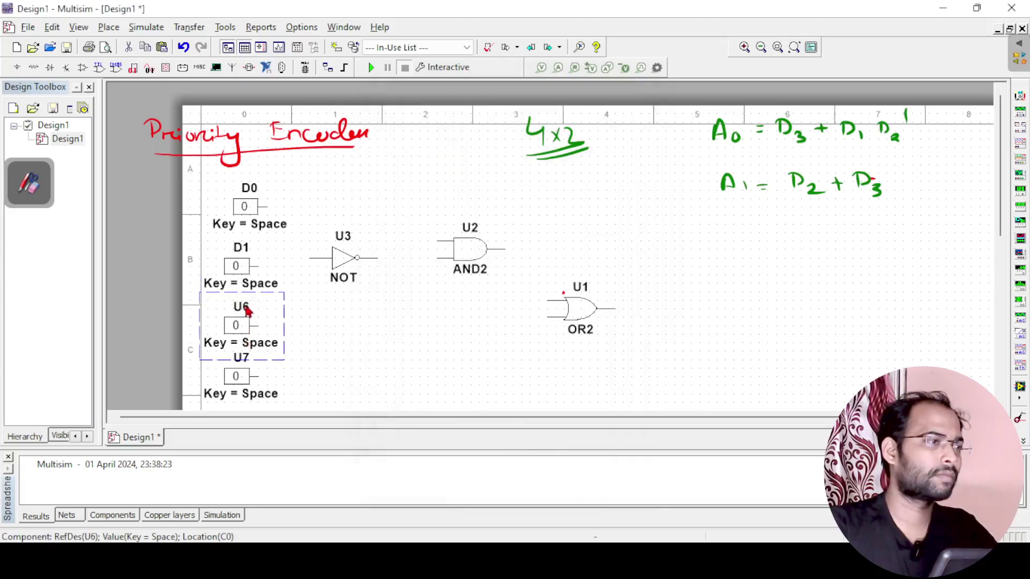
pyautogui.doubleClick(242, 307)
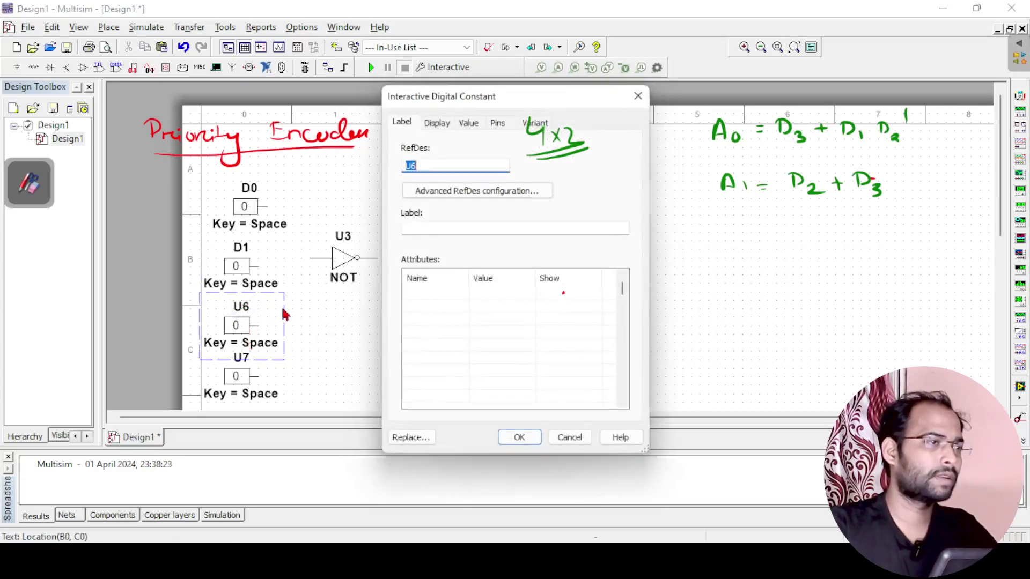
pyautogui.write('D2')
pyautogui.click(533, 438)
pyautogui.click(244, 356)
pyautogui.doubleClick(245, 356)
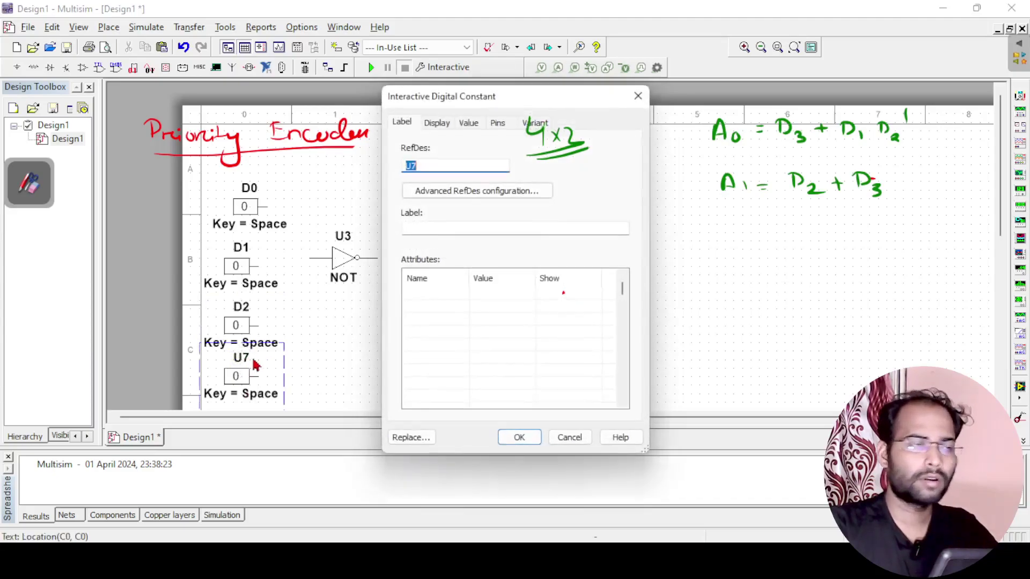
pyautogui.write('D3')
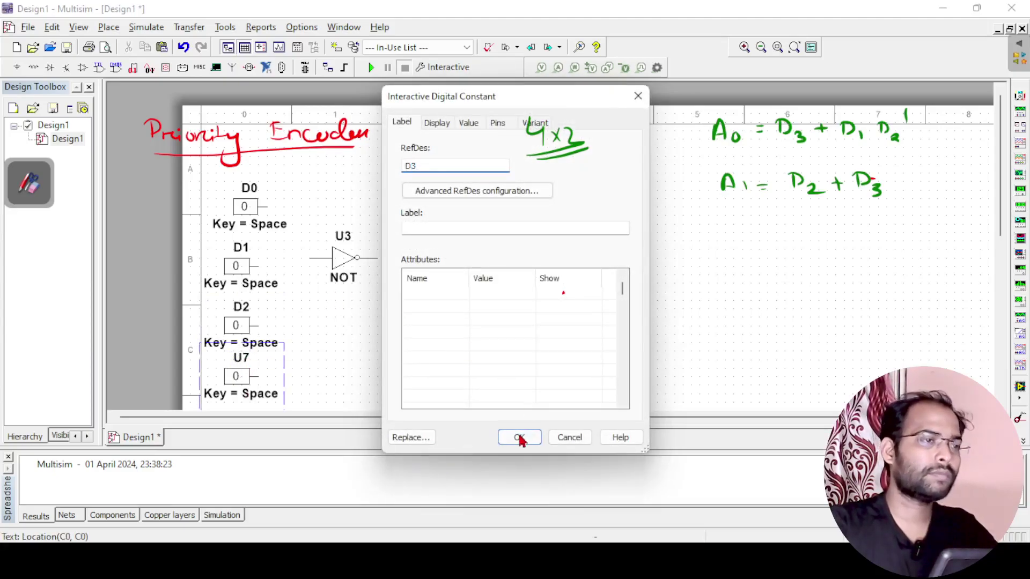
pyautogui.click(519, 437)
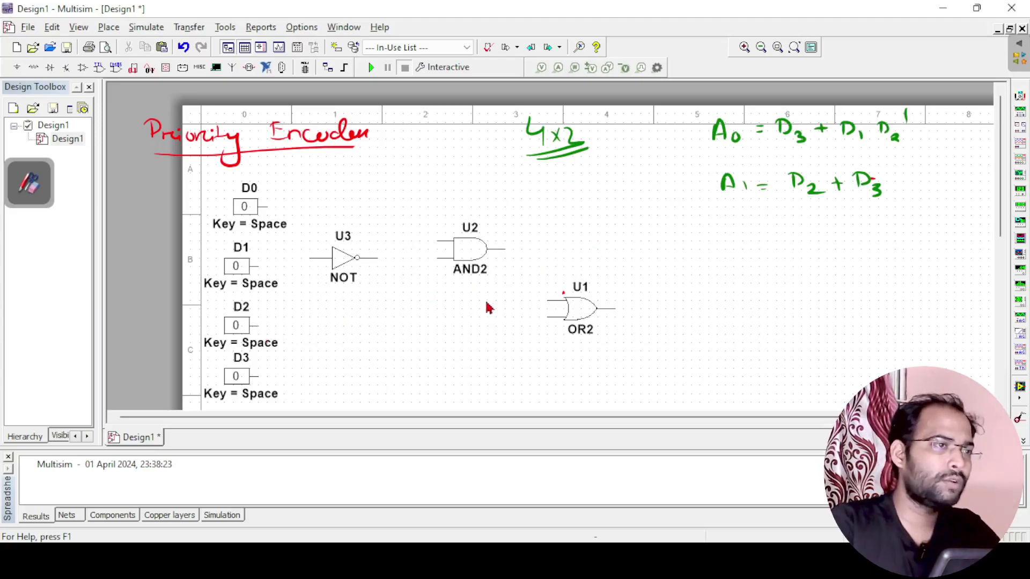
# - Wire D2 to OR gate U1's upper input and D3 to its lower input
pyautogui.click(256, 326)
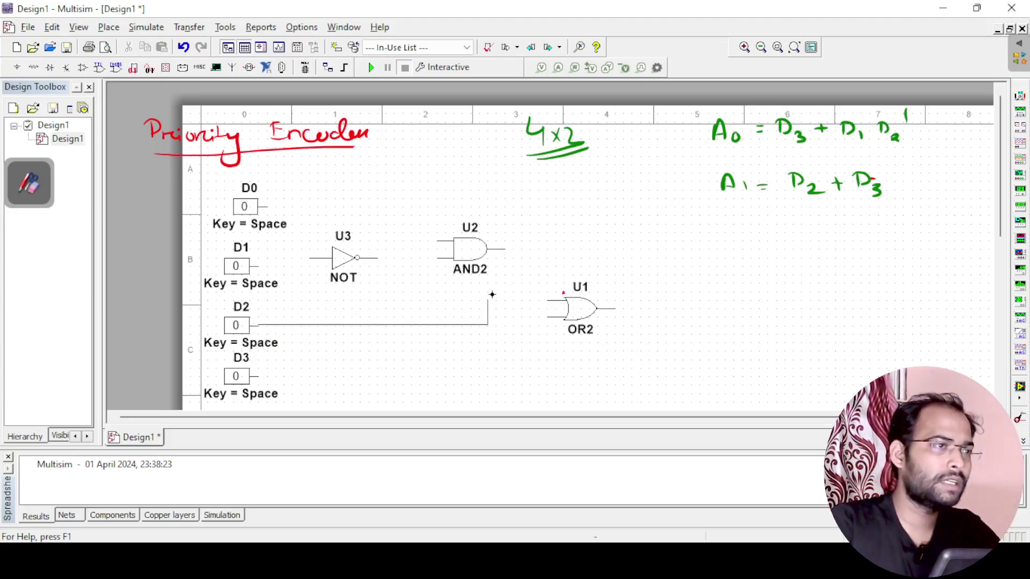
pyautogui.click(546, 298)
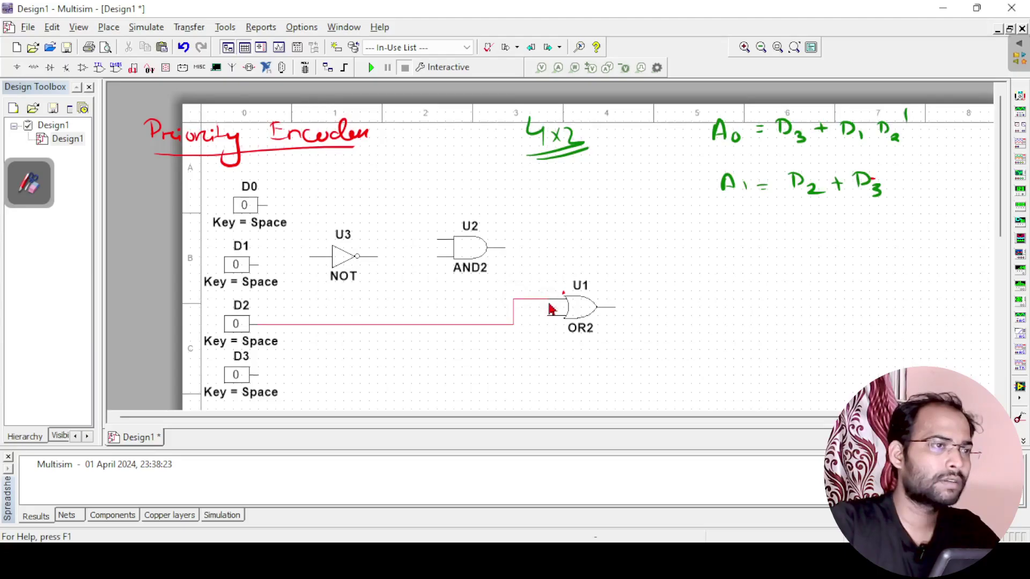
pyautogui.click(258, 375)
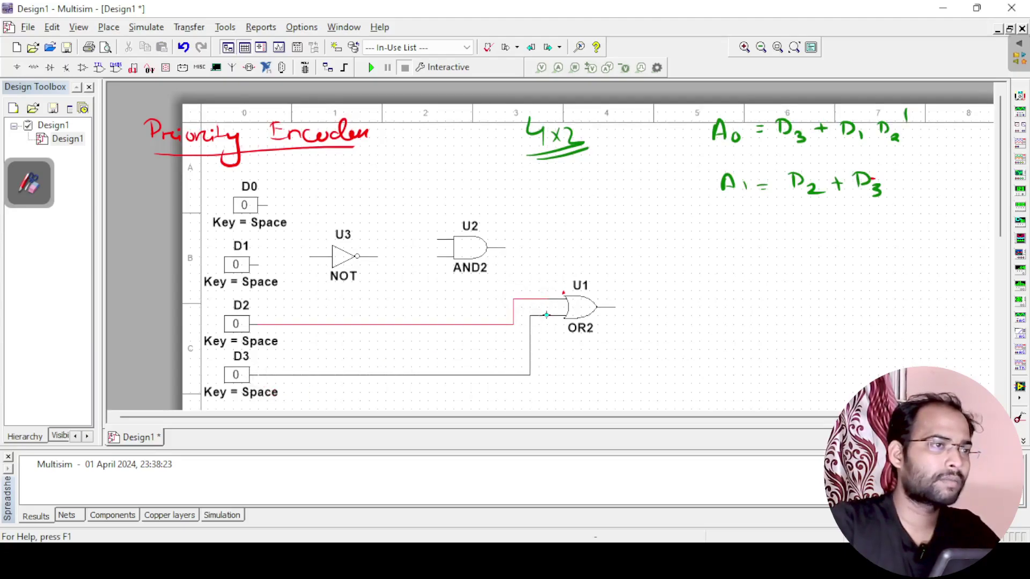
pyautogui.click(546, 315)
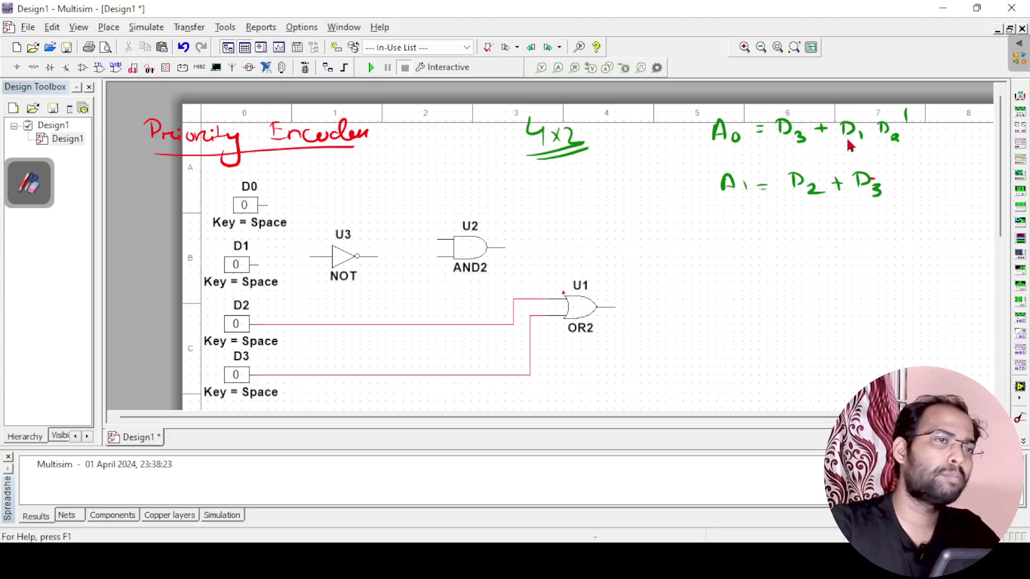
# - Duplicate OR gate U1 as U4 above it and wire U4's lower input to the D3 line
pyautogui.click(594, 320)
pyautogui.hotkey('ctrl', 'c')
pyautogui.hotkey('ctrl', 'v')
pyautogui.click(556, 241)
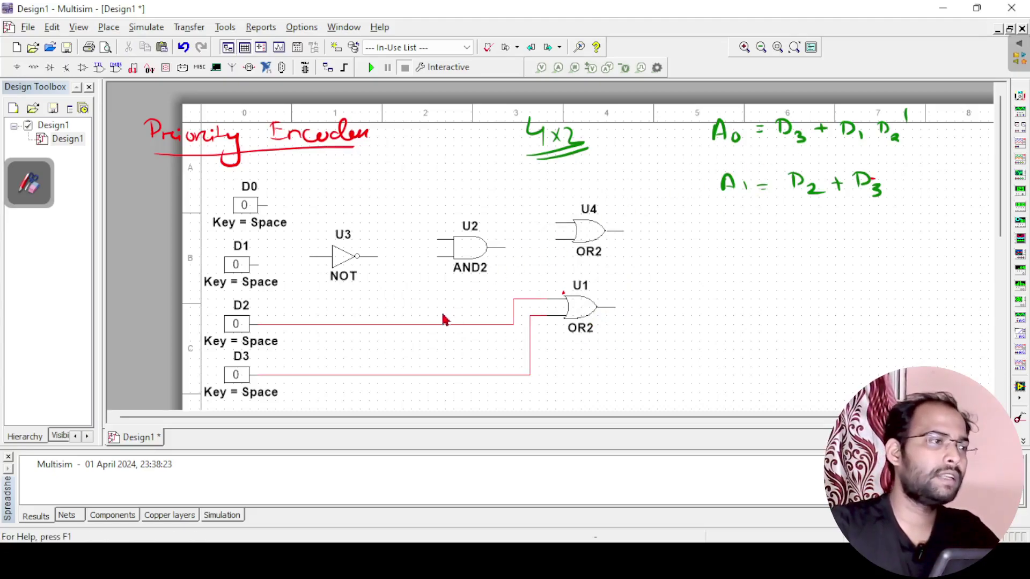
pyautogui.click(554, 239)
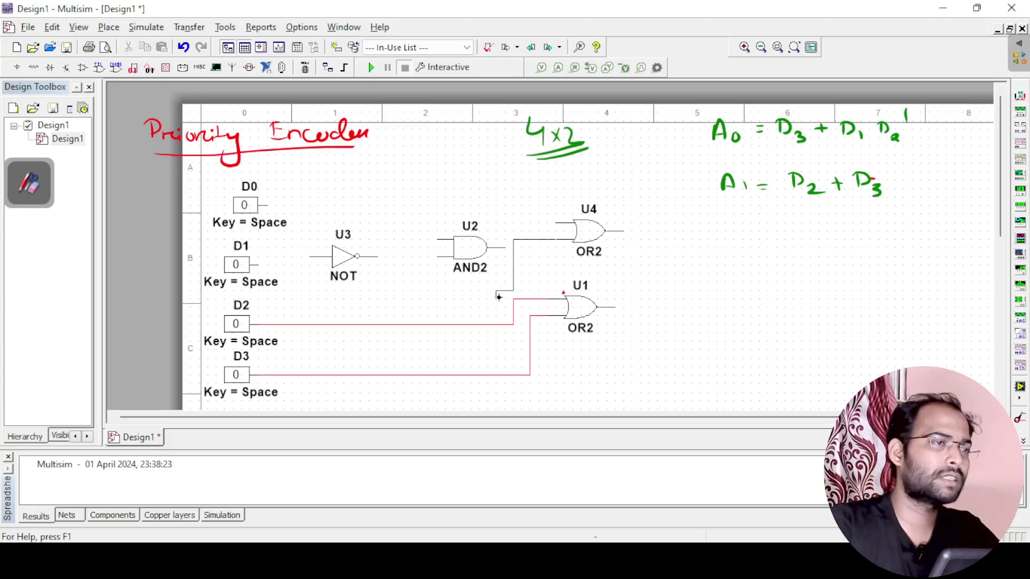
pyautogui.click(520, 376)
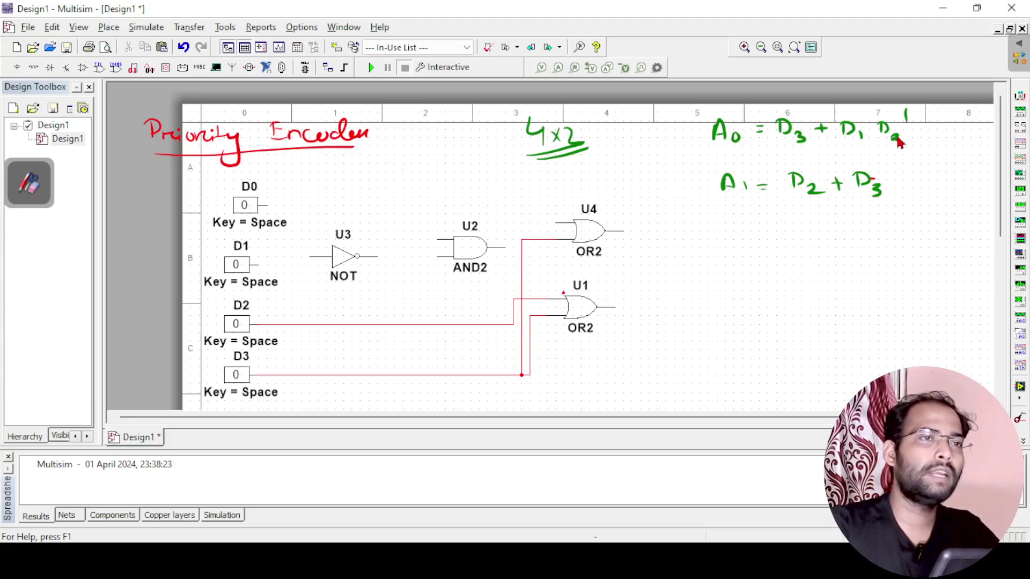
# - Shift AND gate U2 left, wire D2 into the NOT gate and the NOT output to U2's lower input
pyautogui.click(468, 250)
pyautogui.moveTo(497, 231); pyautogui.dragTo(426, 263)
pyautogui.click(498, 212)
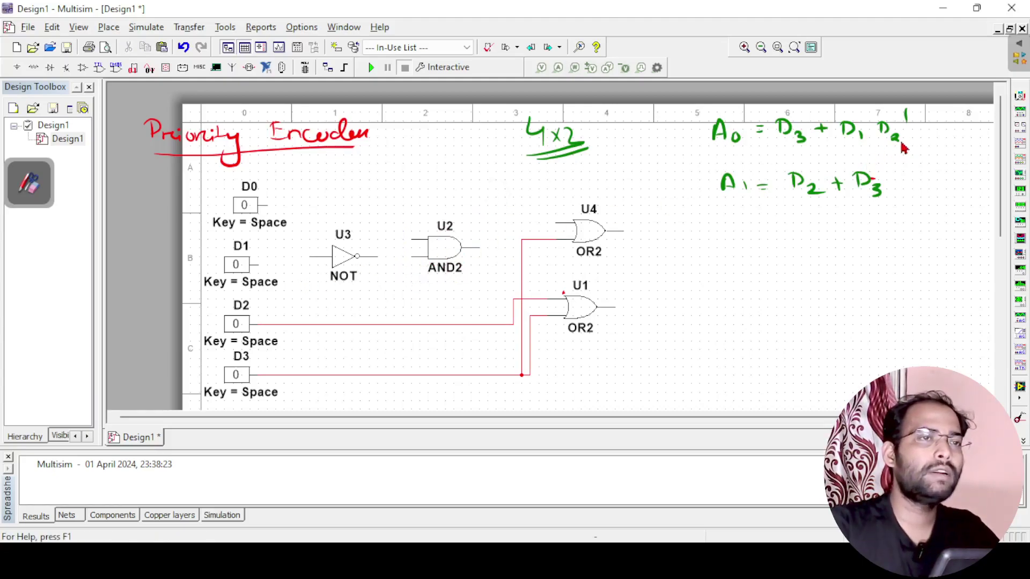
pyautogui.click(308, 257)
pyautogui.click(301, 324)
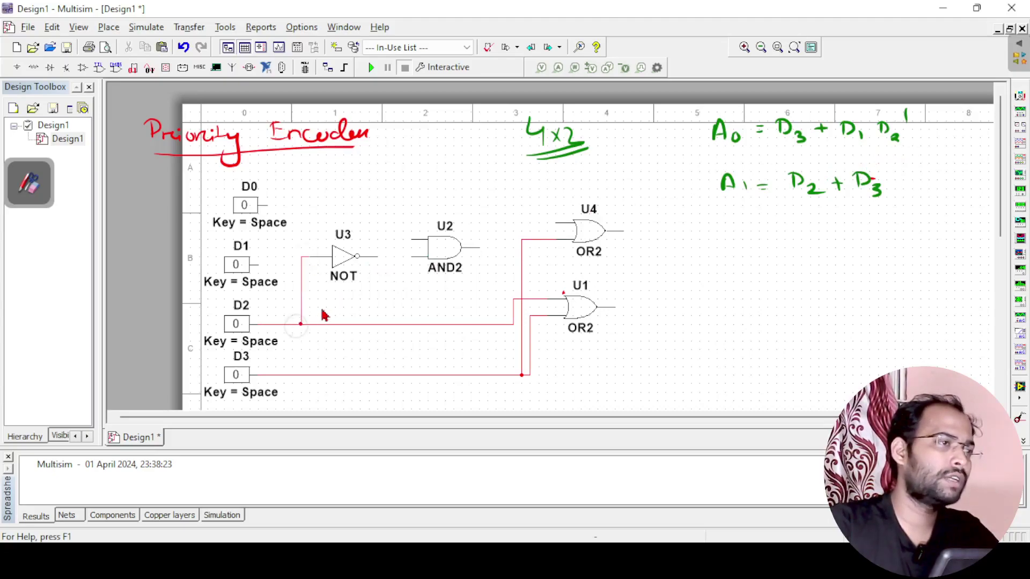
pyautogui.click(374, 255)
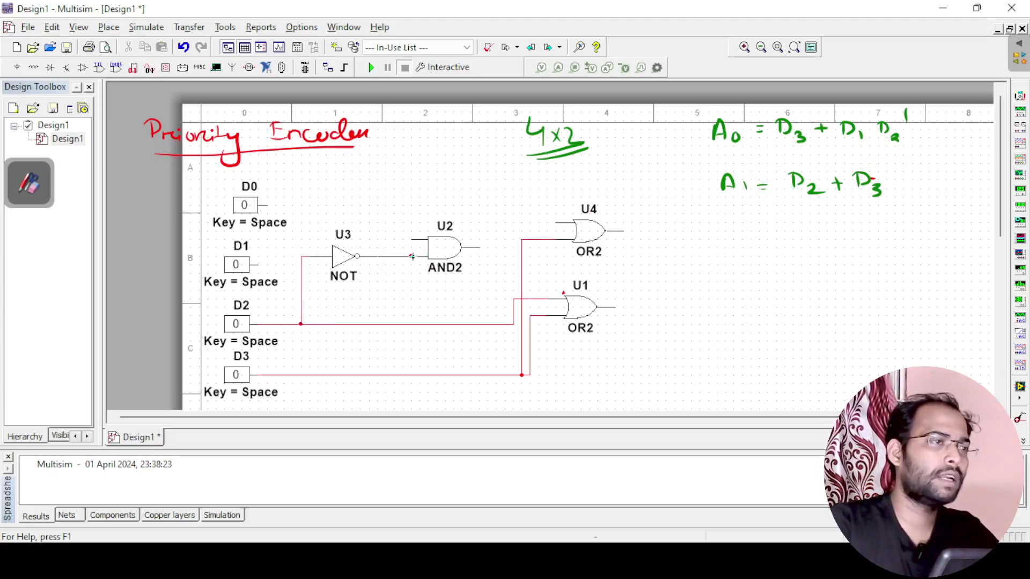
pyautogui.click(412, 257)
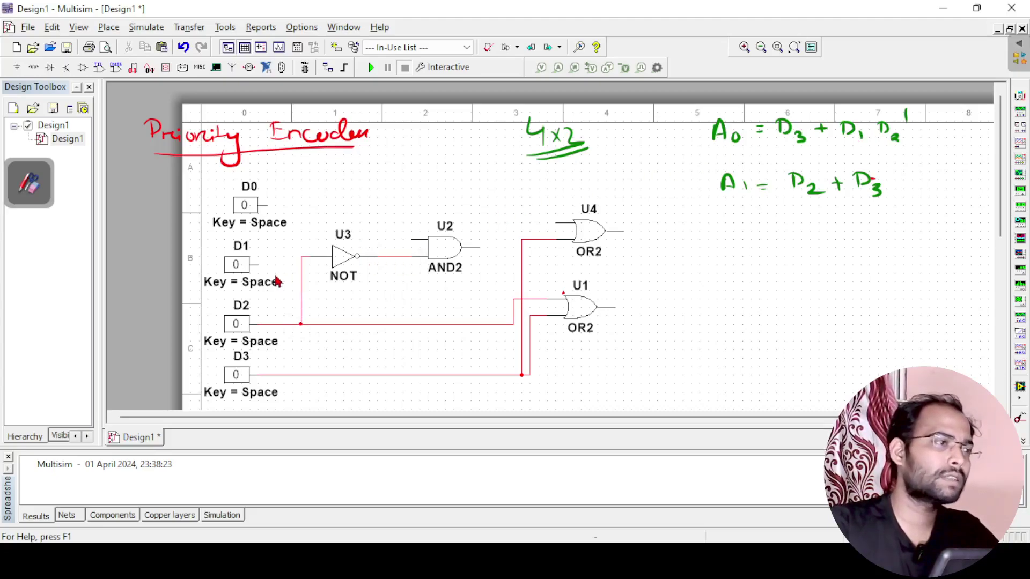
# - Move the NOT gate lower and reroute D1 cleanly to the AND gate's upper input
pyautogui.click(257, 264)
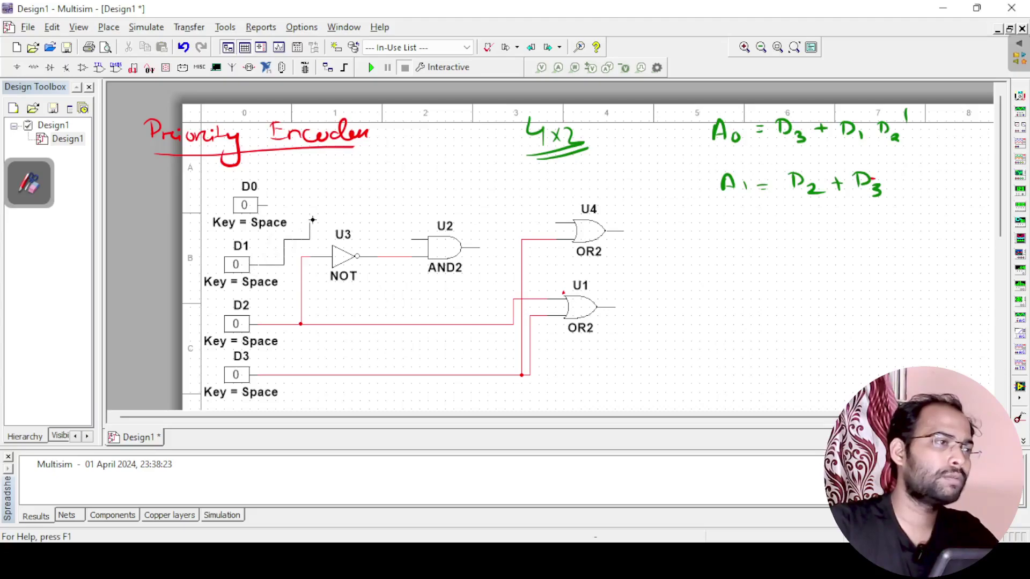
pyautogui.click(411, 241)
pyautogui.click(349, 262)
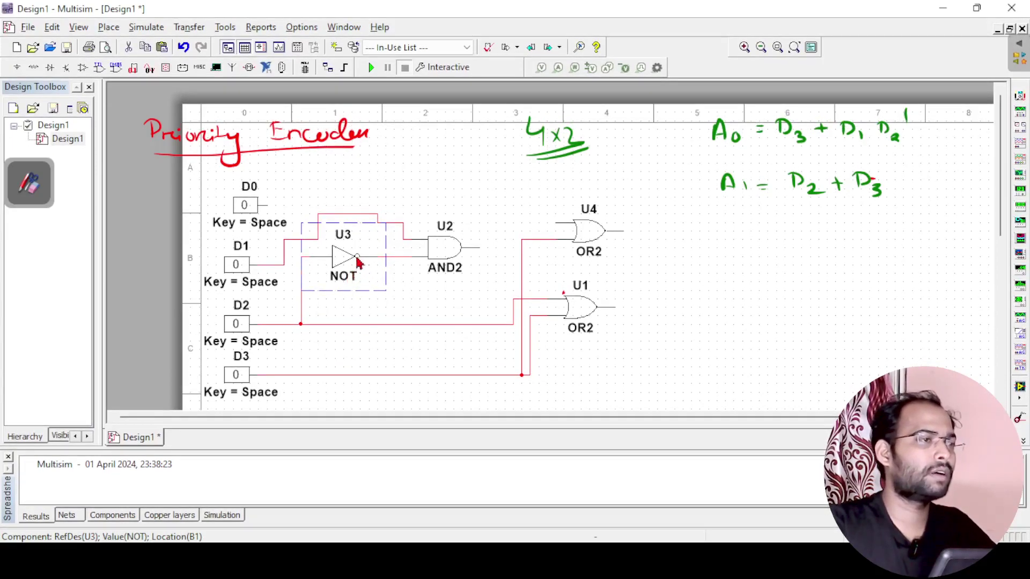
pyautogui.moveTo(370, 274); pyautogui.dragTo(376, 304)
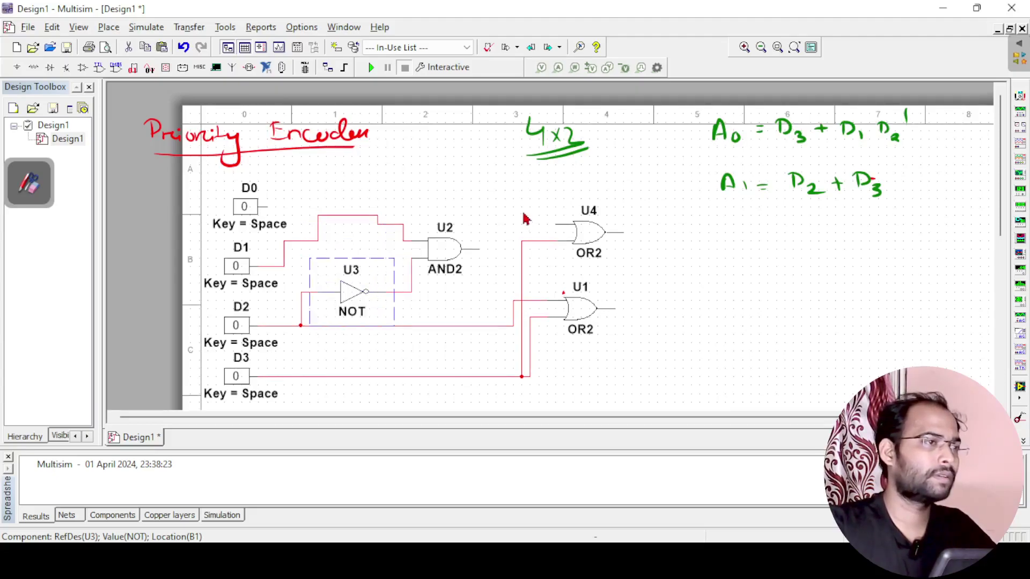
pyautogui.click(403, 233)
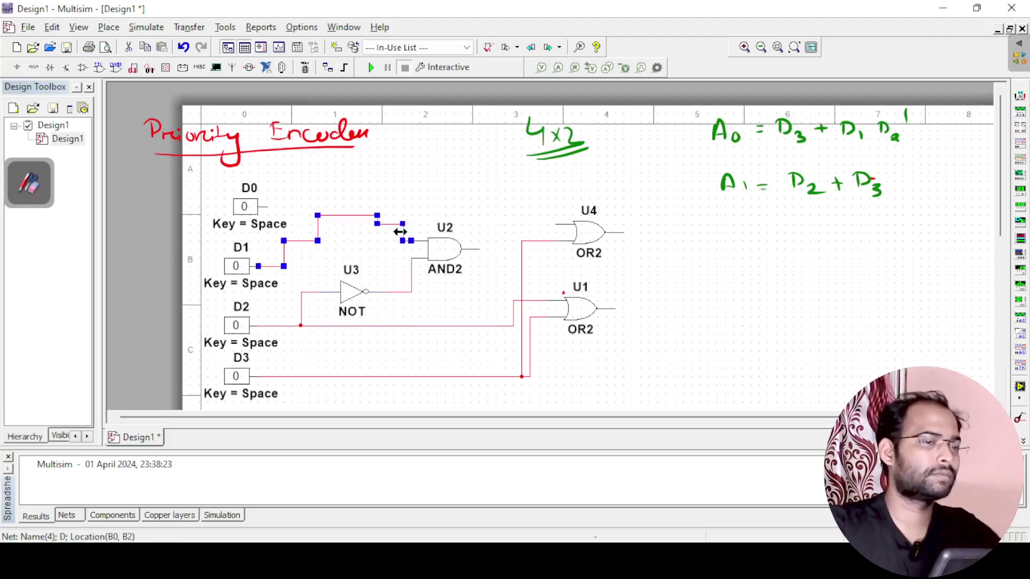
pyautogui.press('Delete')
pyautogui.click(258, 266)
pyautogui.click(411, 240)
pyautogui.click(479, 249)
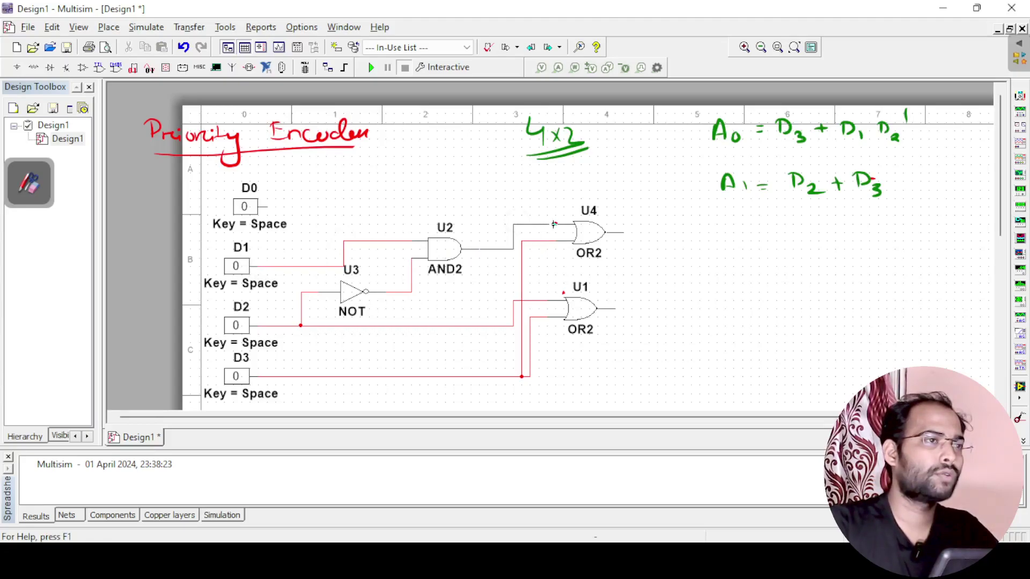
# - Connect the AND output to U4's upper input and place a red probe at the upper right
pyautogui.click(555, 224)
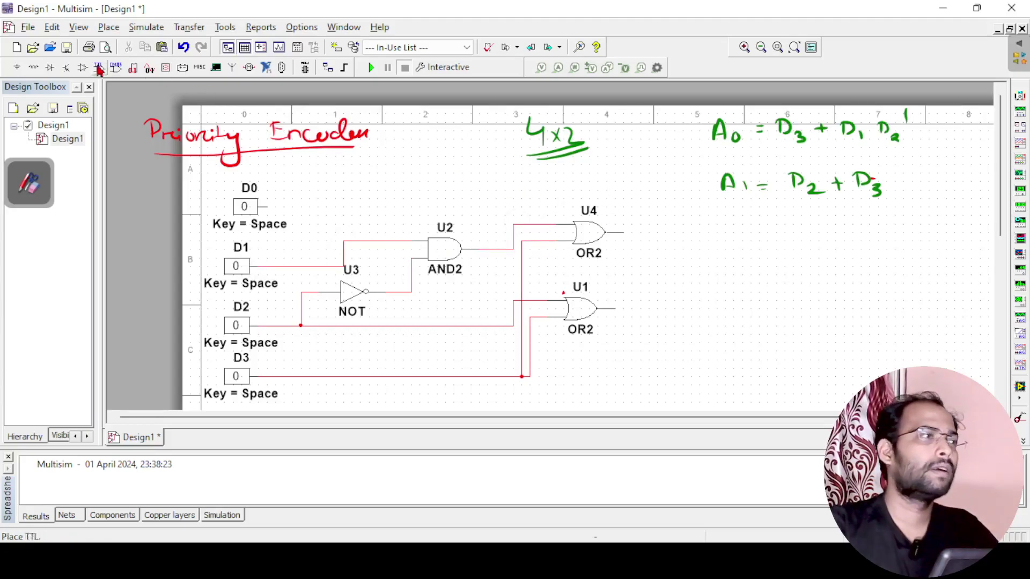
pyautogui.hotkey('ctrl', 'w')
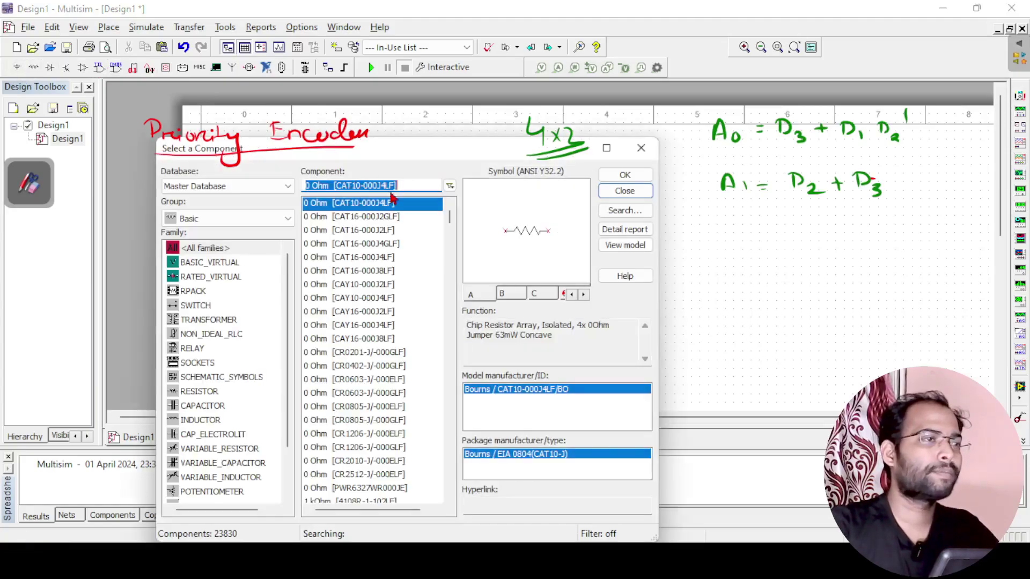
pyautogui.click(225, 218)
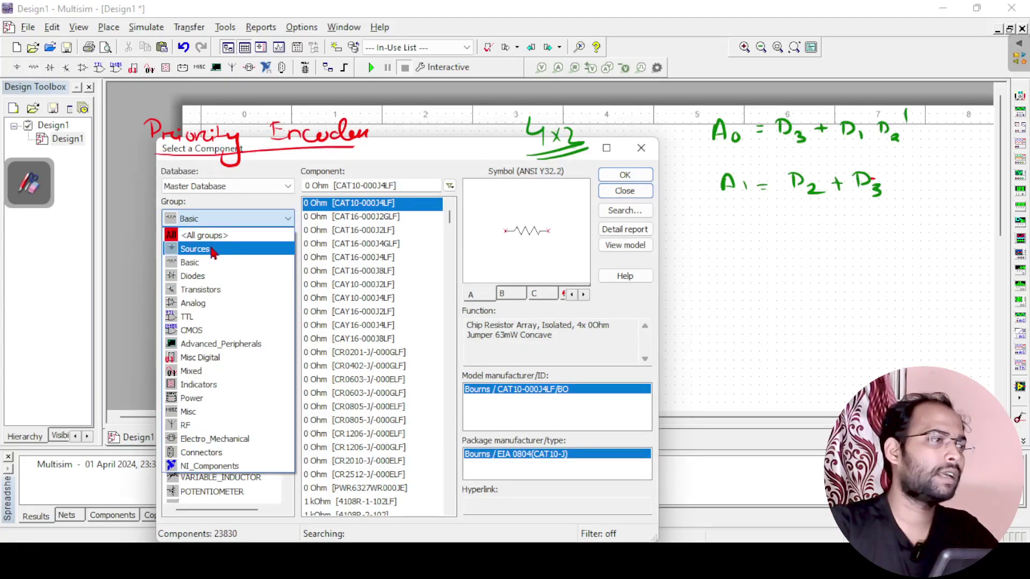
pyautogui.click(209, 226)
pyautogui.write('int')
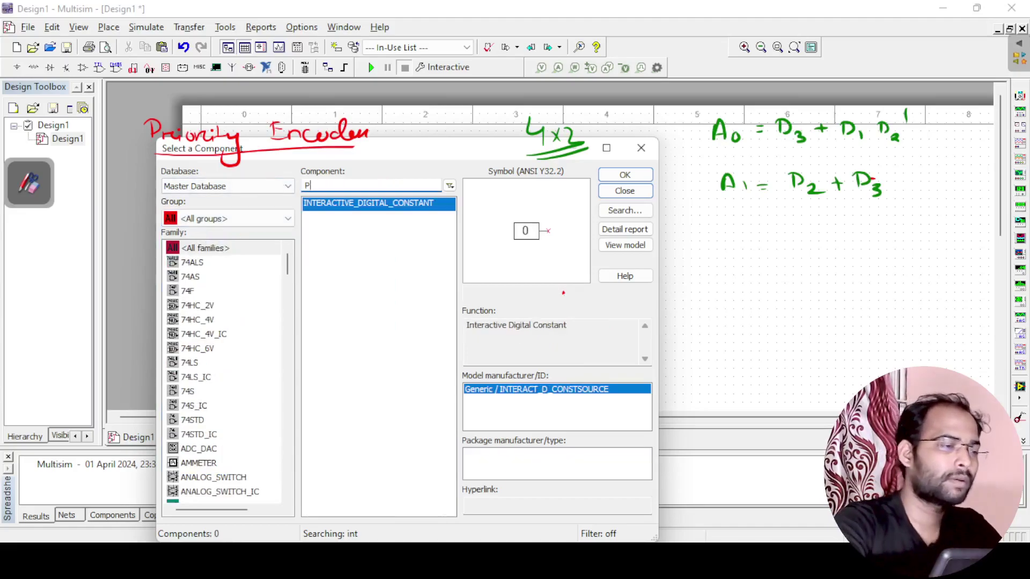
pyautogui.write('ROBE')
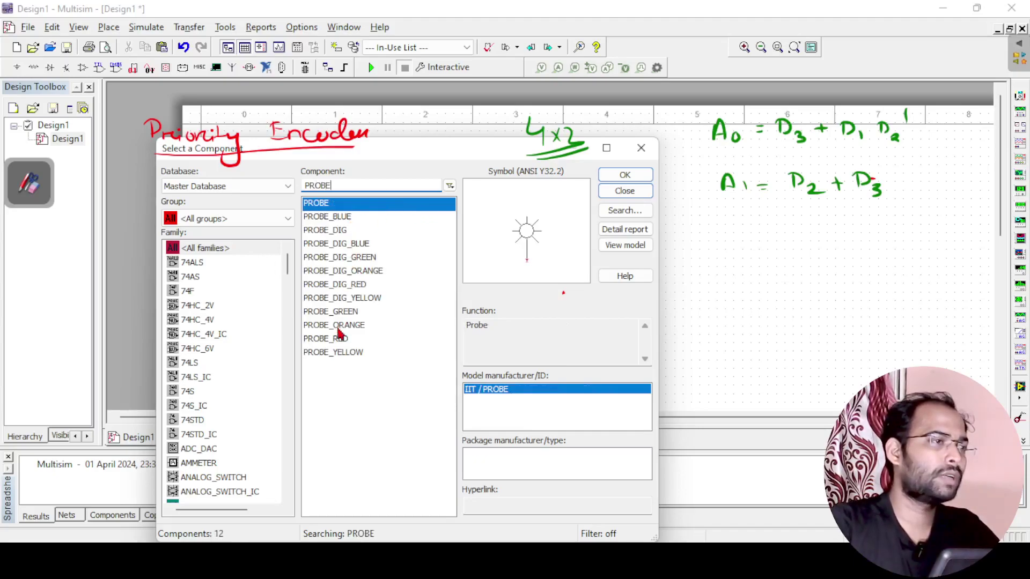
pyautogui.click(342, 218)
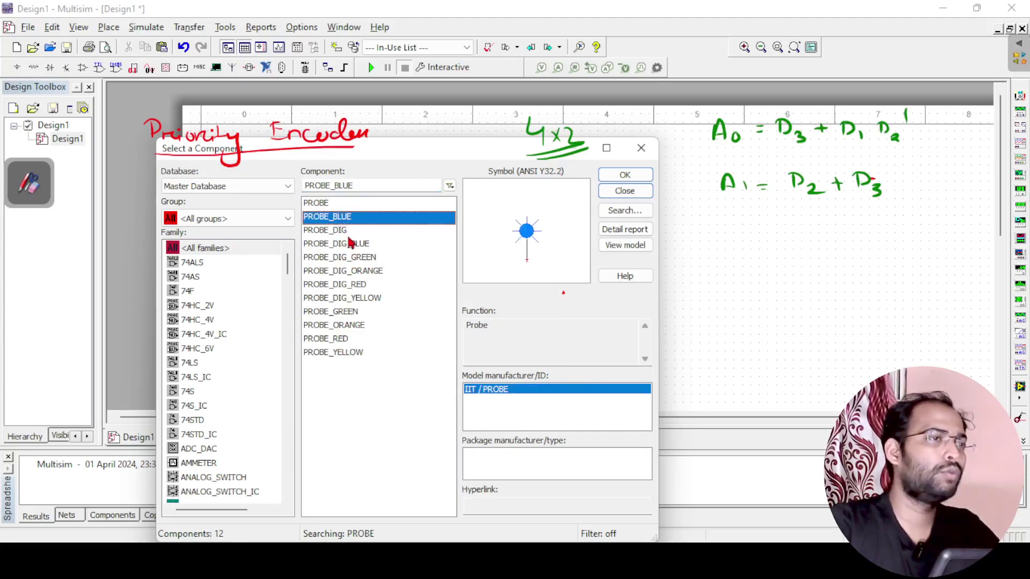
pyautogui.click(337, 340)
pyautogui.click(624, 175)
pyautogui.click(670, 230)
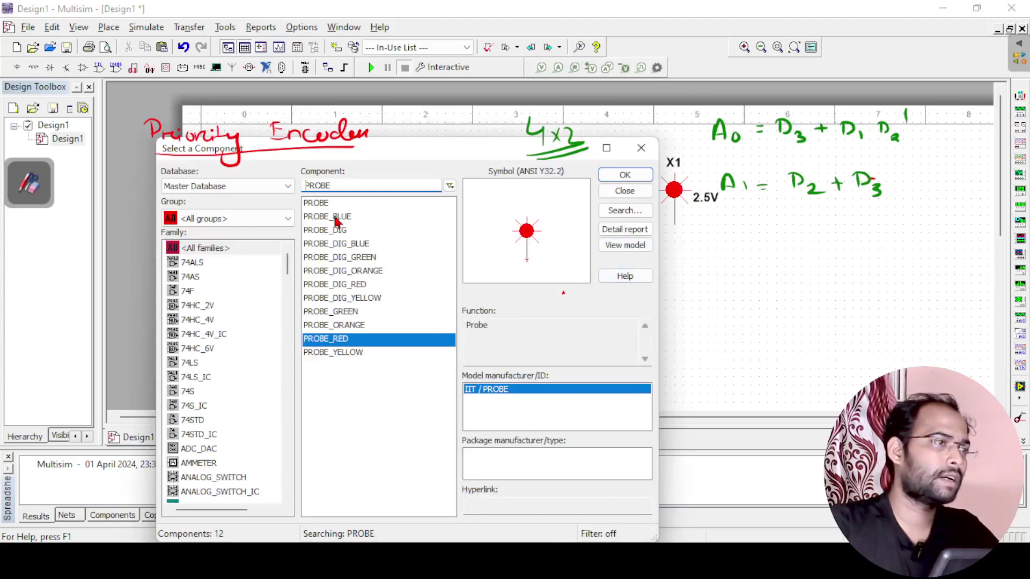
# - Place a blue probe below the red probe
pyautogui.click(337, 217)
pyautogui.click(624, 175)
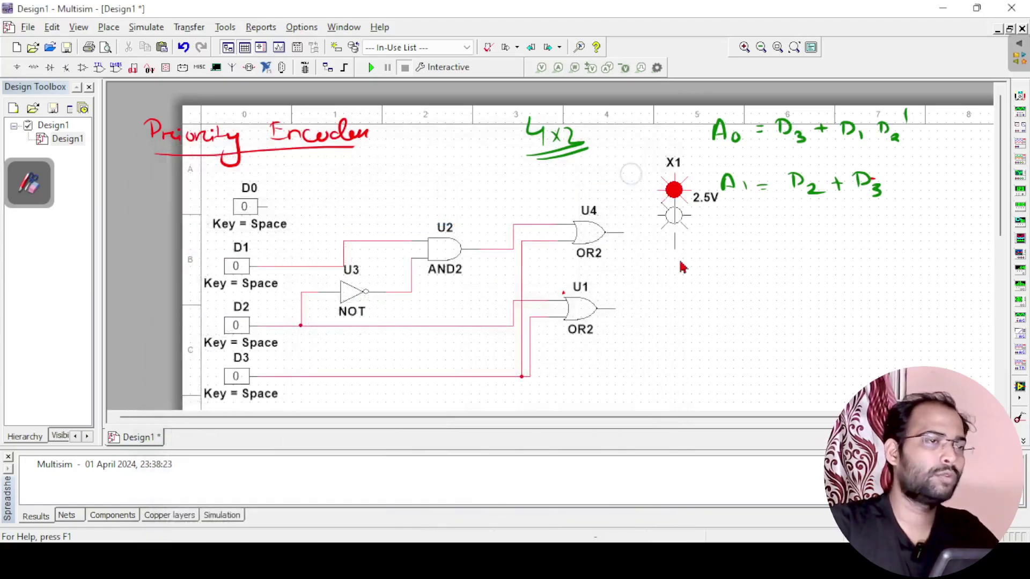
pyautogui.click(668, 314)
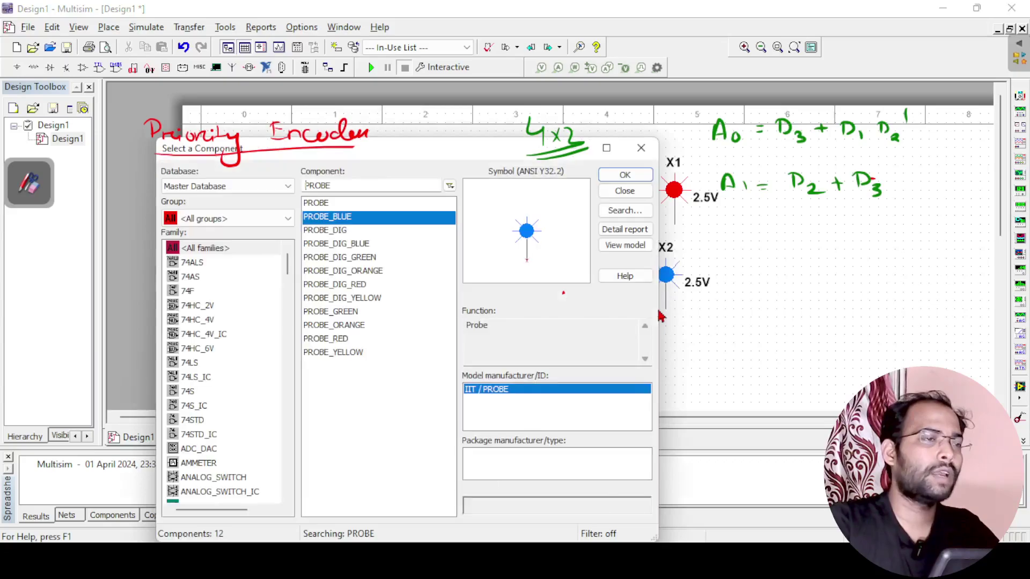
pyautogui.press('Escape')
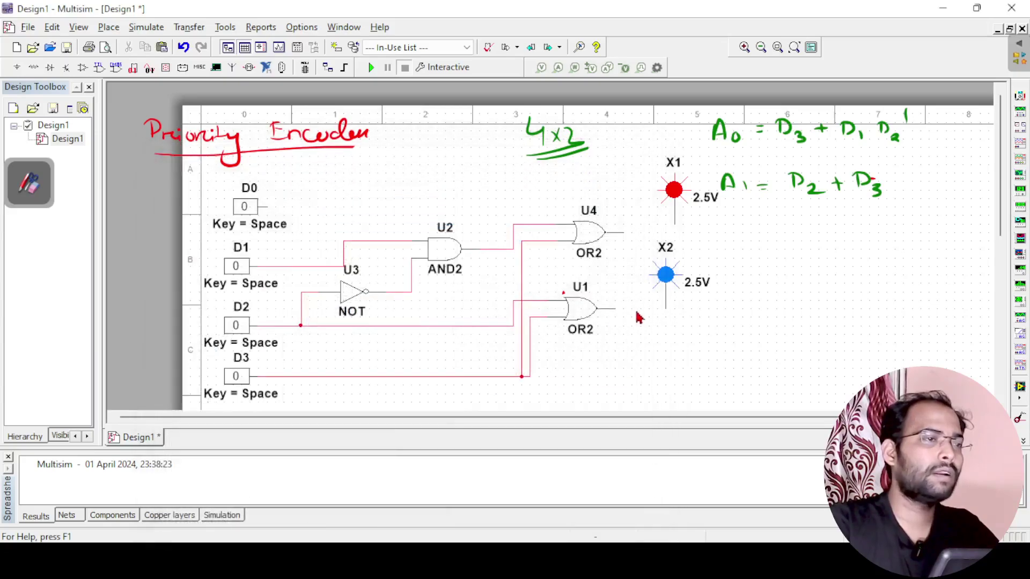
# - Wire U1's output to the blue probe and rename it A1
pyautogui.click(665, 307)
pyautogui.click(615, 309)
pyautogui.doubleClick(666, 247)
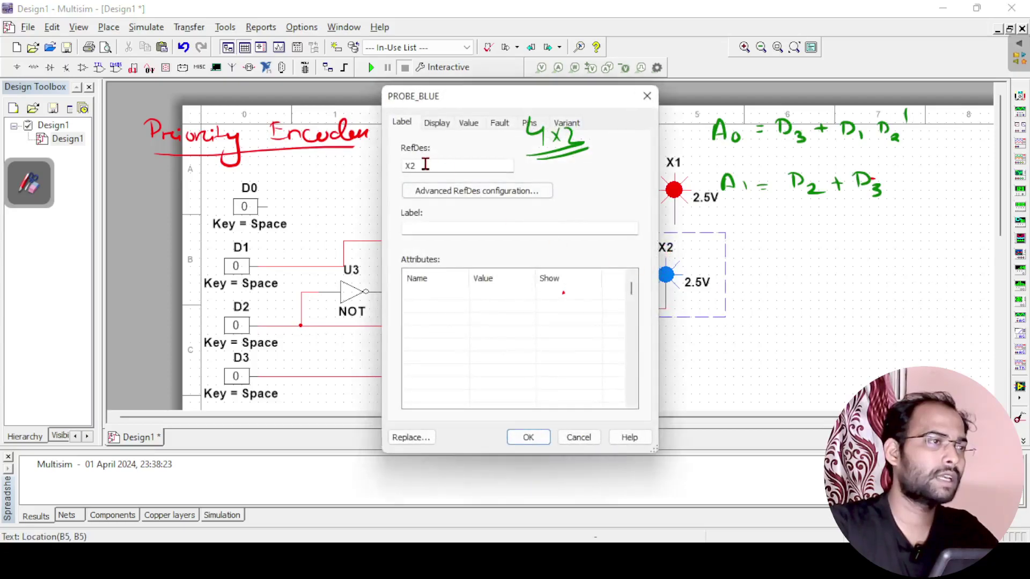
pyautogui.moveTo(421, 165); pyautogui.dragTo(385, 166)
pyautogui.write('A1')
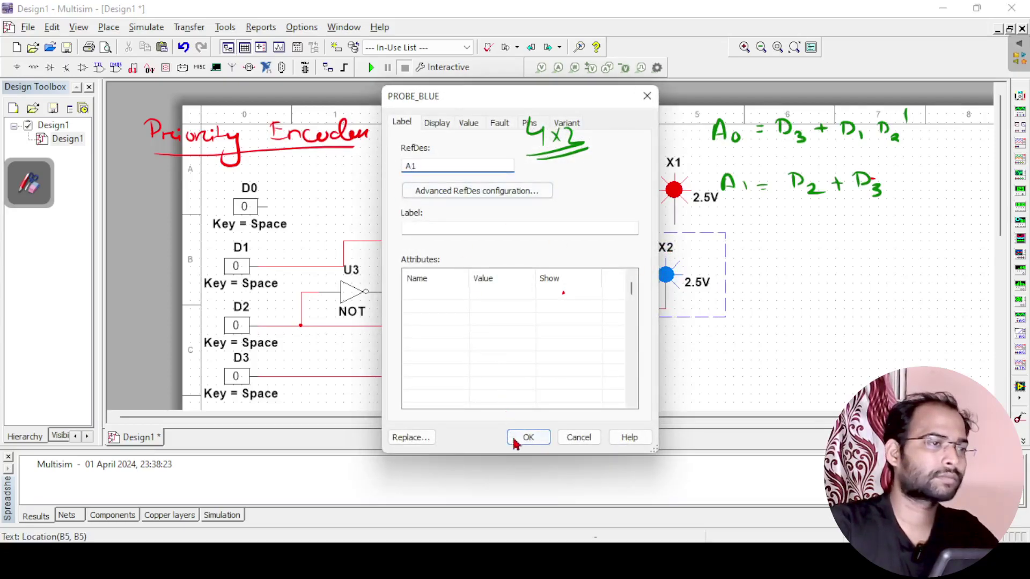
pyautogui.click(520, 437)
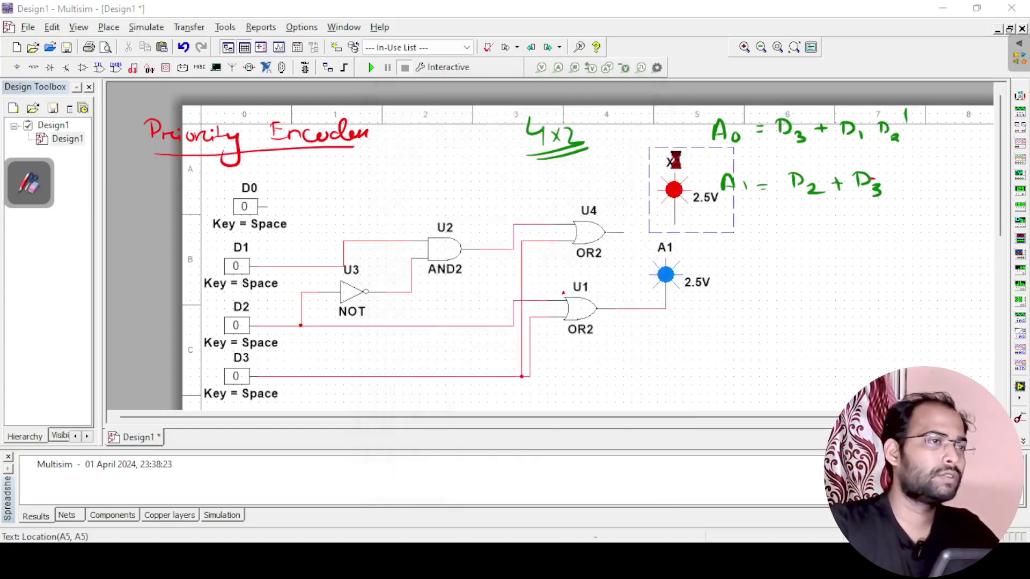
# - Rename the red probe to A0 and wire U4's output to it
pyautogui.doubleClick(674, 159)
pyautogui.moveTo(418, 166); pyautogui.dragTo(382, 166)
pyautogui.write('A0')
pyautogui.click(528, 437)
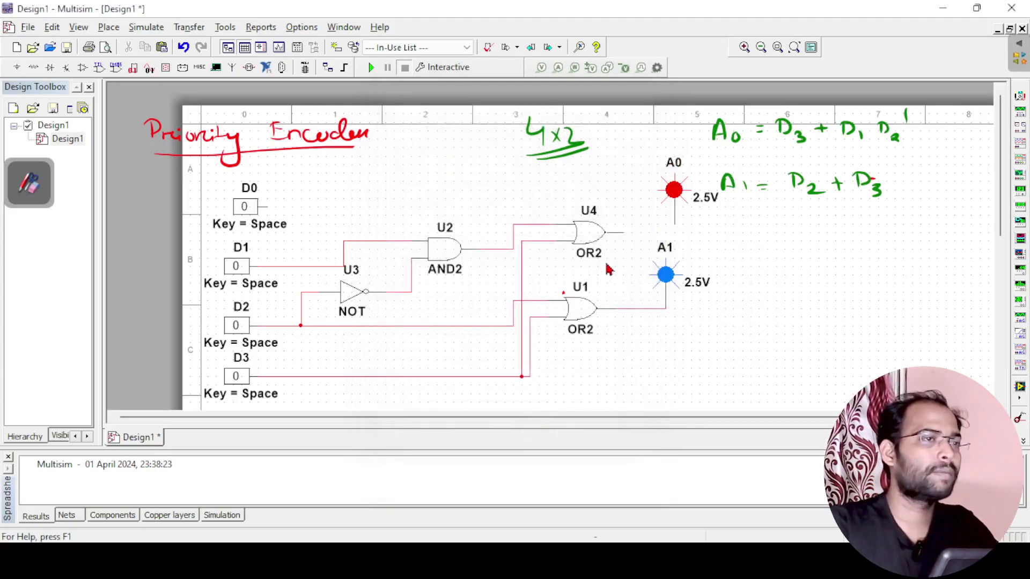
pyautogui.click(622, 230)
pyautogui.click(674, 224)
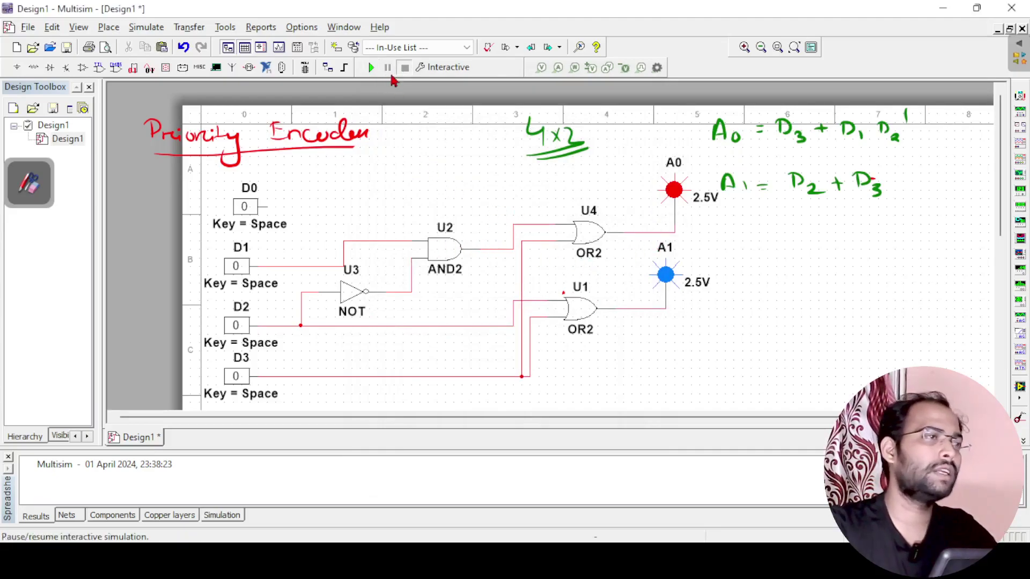
# - Zoom in on the schematic and start the interactive simulation
pyautogui.click(744, 47)
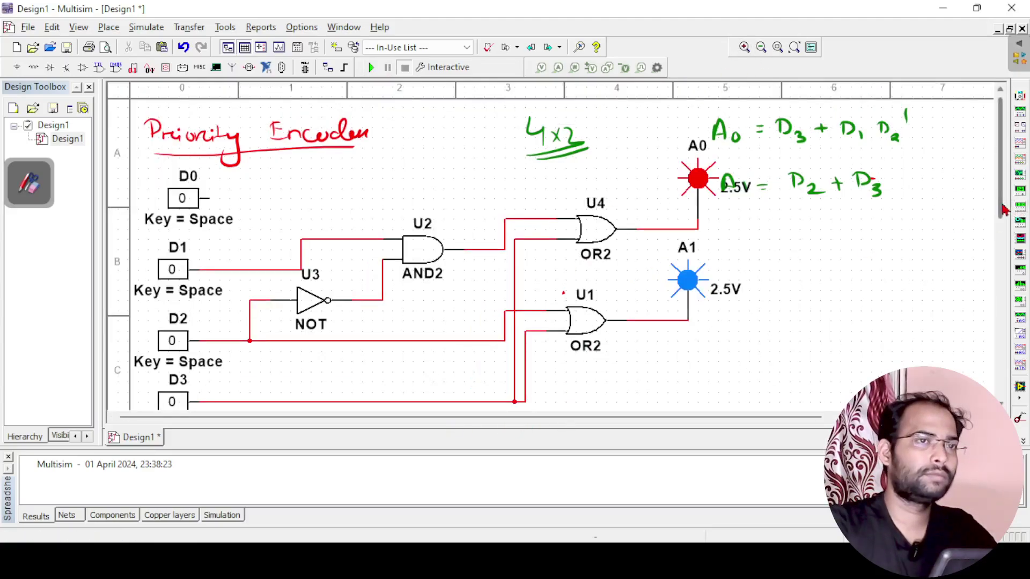
pyautogui.moveTo(1000, 206); pyautogui.dragTo(996, 214)
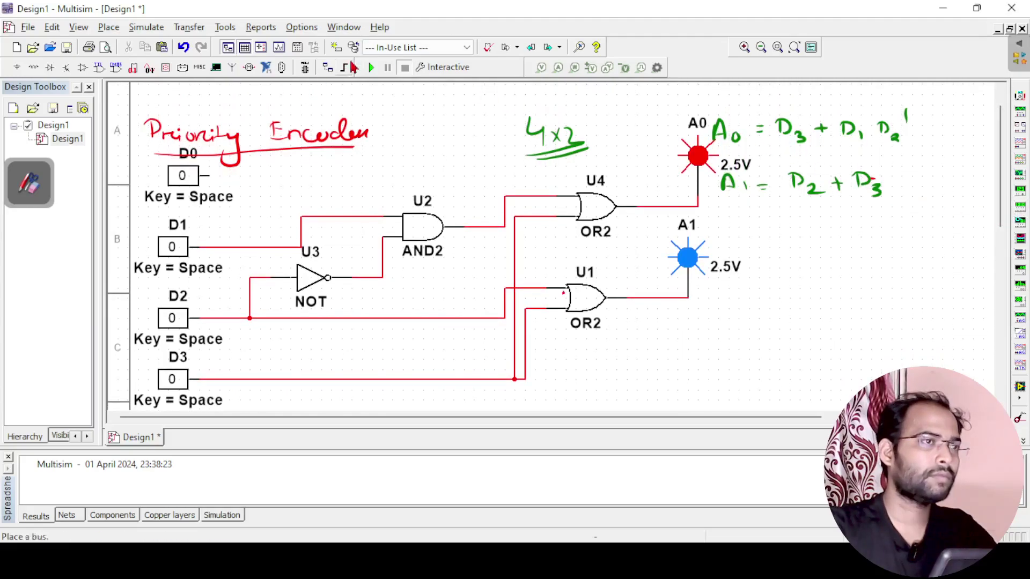
pyautogui.click(371, 67)
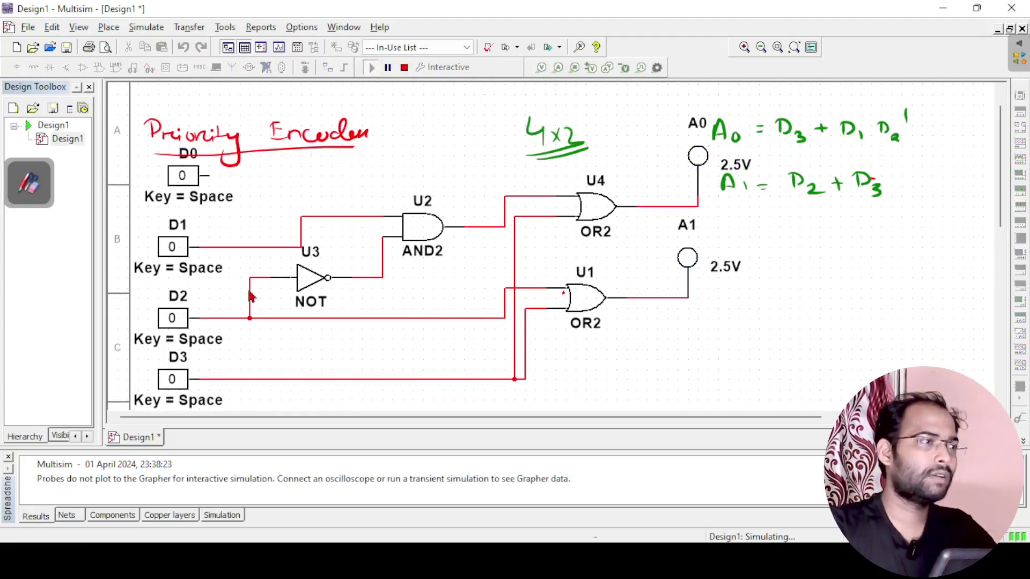
# - Toggle D0 and D1 to 1 and back to 0, then set D3 to 1
pyautogui.click(183, 177)
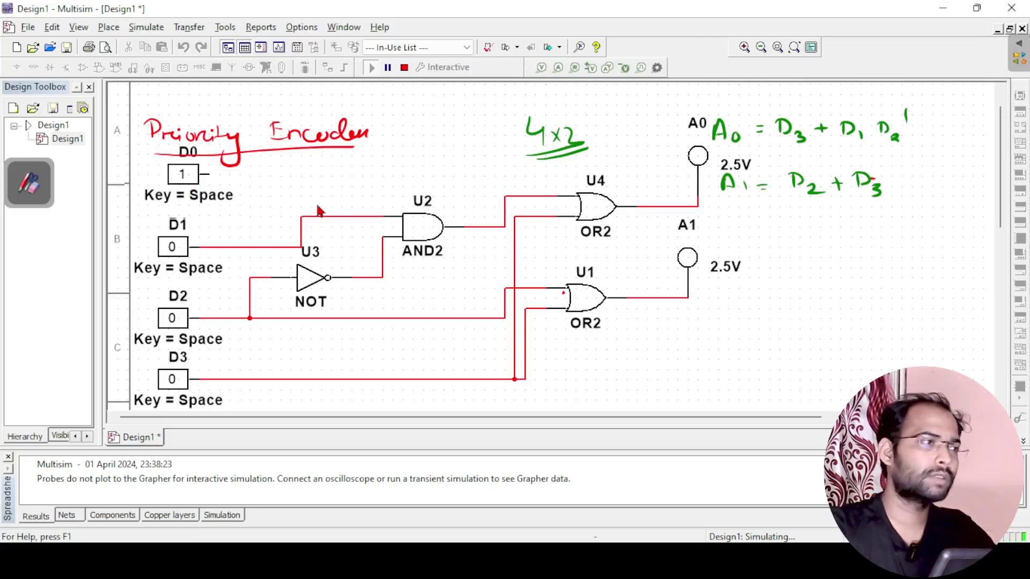
pyautogui.click(183, 176)
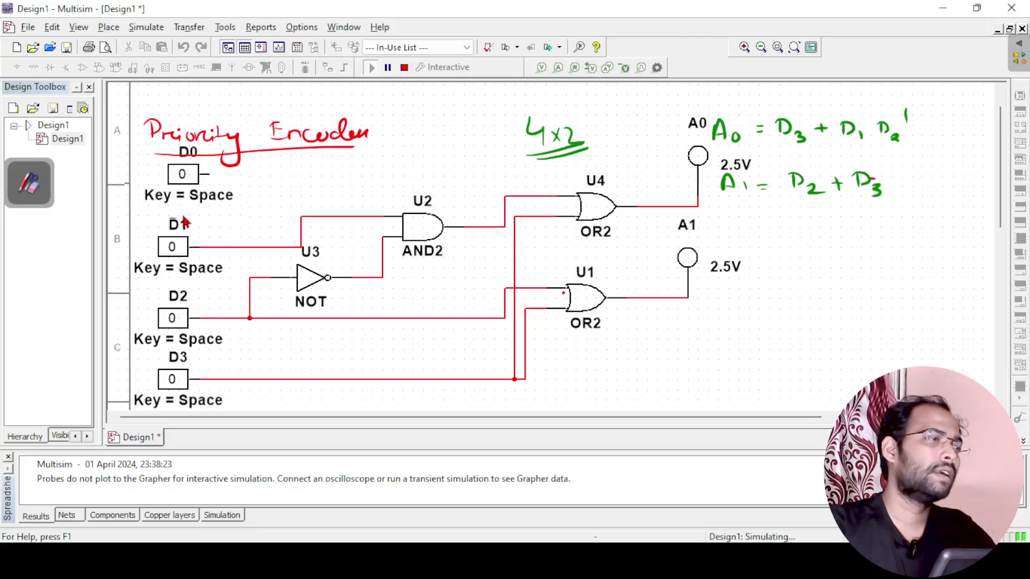
pyautogui.click(171, 248)
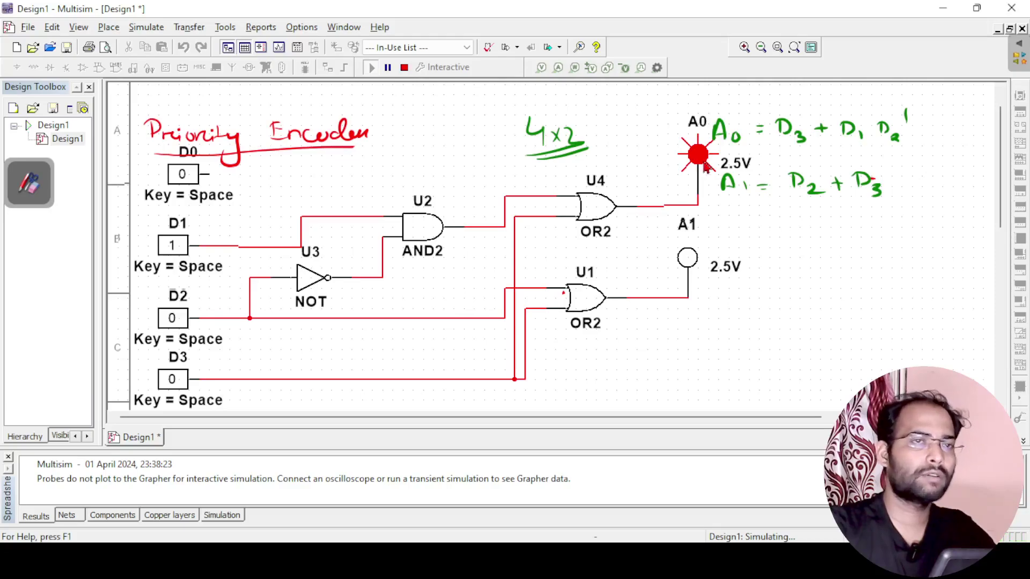
pyautogui.click(171, 245)
pyautogui.click(178, 380)
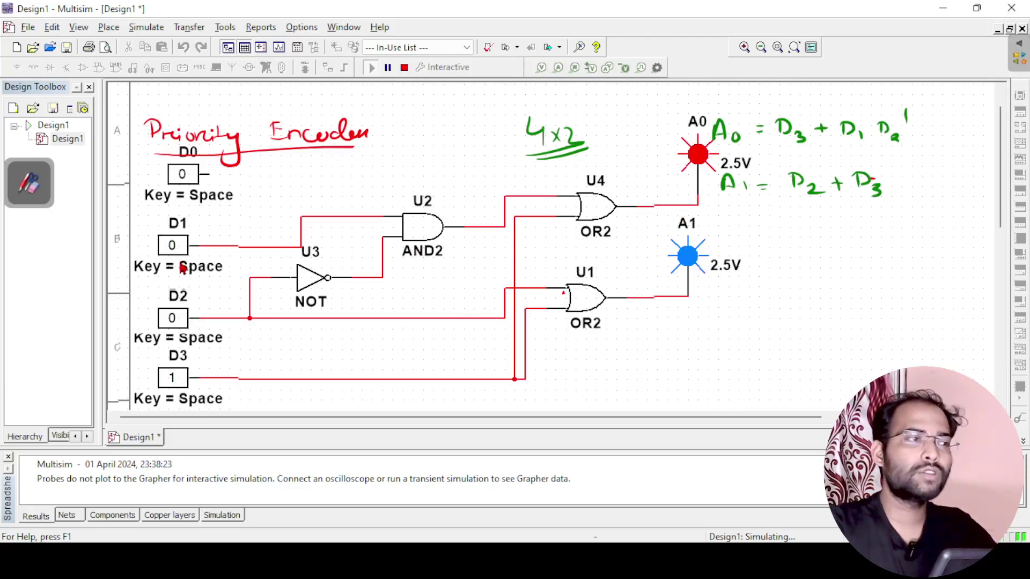
# - Toggle D2 and D1 to 1 and D3 to 0, then D0 to 1 and D2 to 0, checking the A0/A1 probes
pyautogui.click(176, 325)
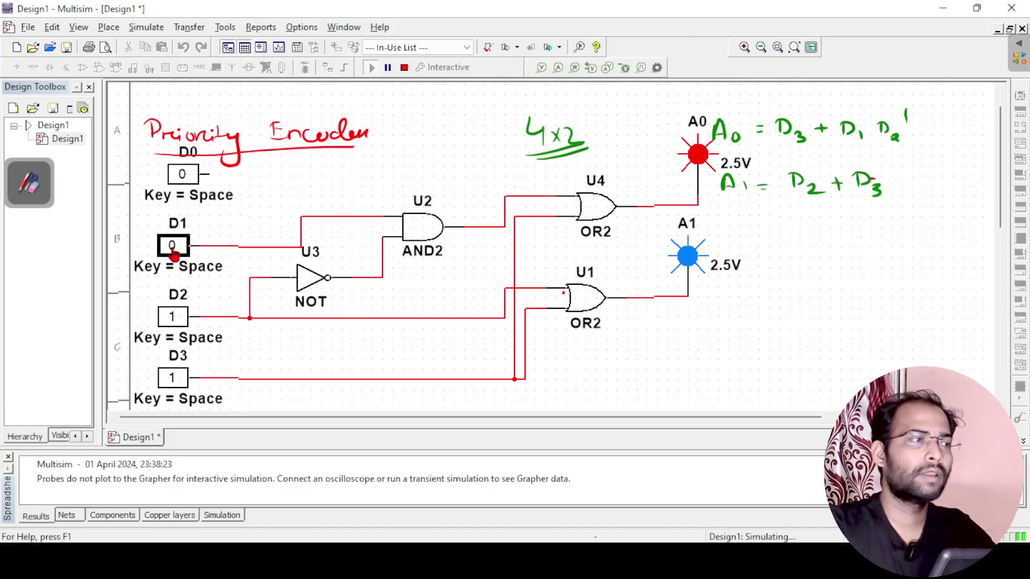
pyautogui.click(172, 252)
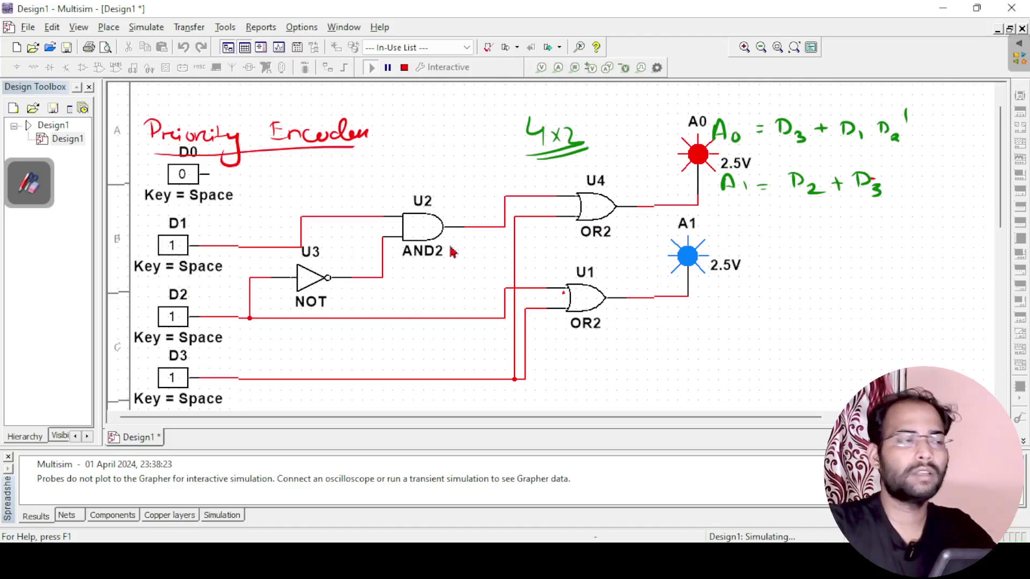
pyautogui.click(173, 378)
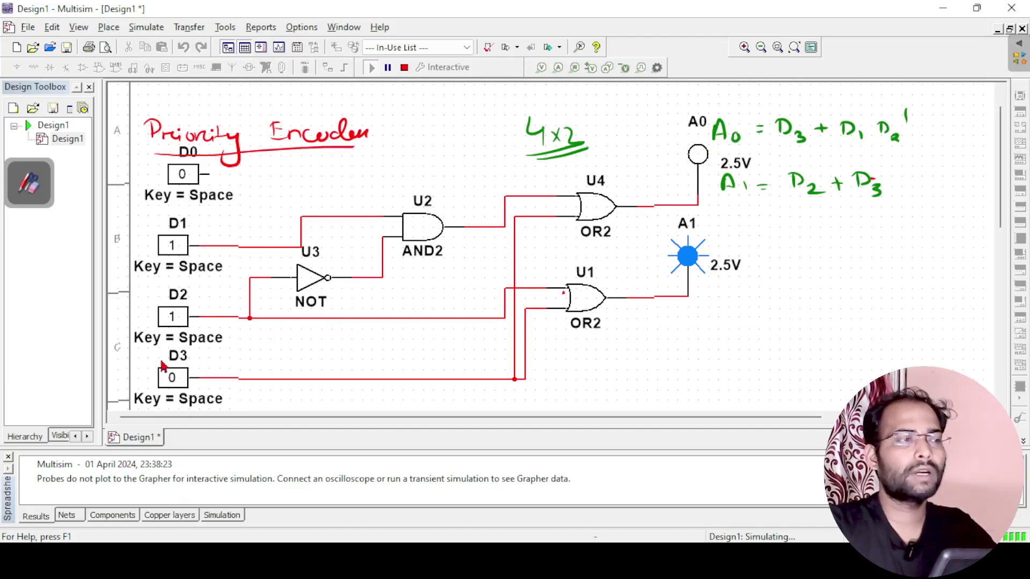
pyautogui.click(702, 288)
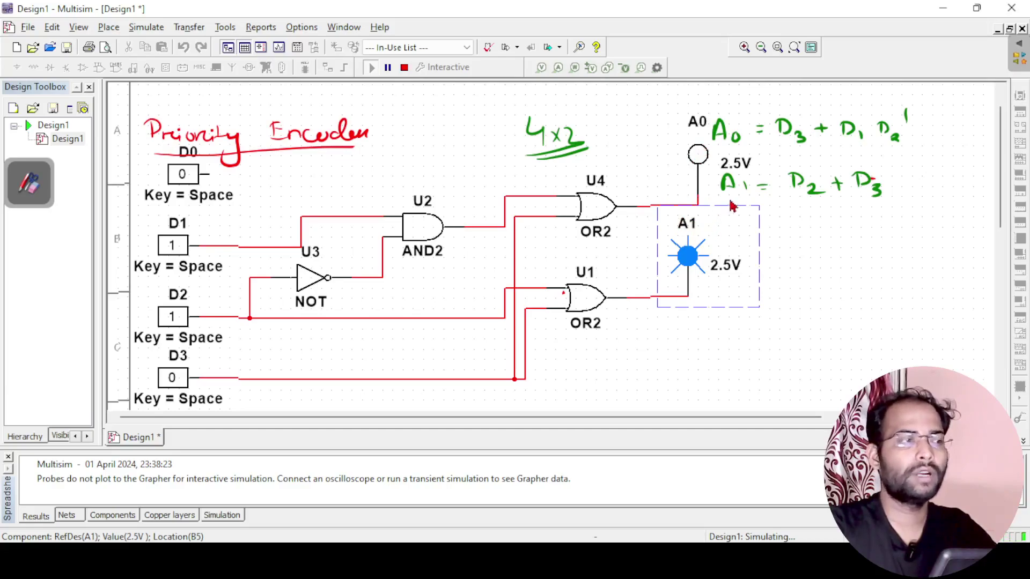
pyautogui.click(179, 177)
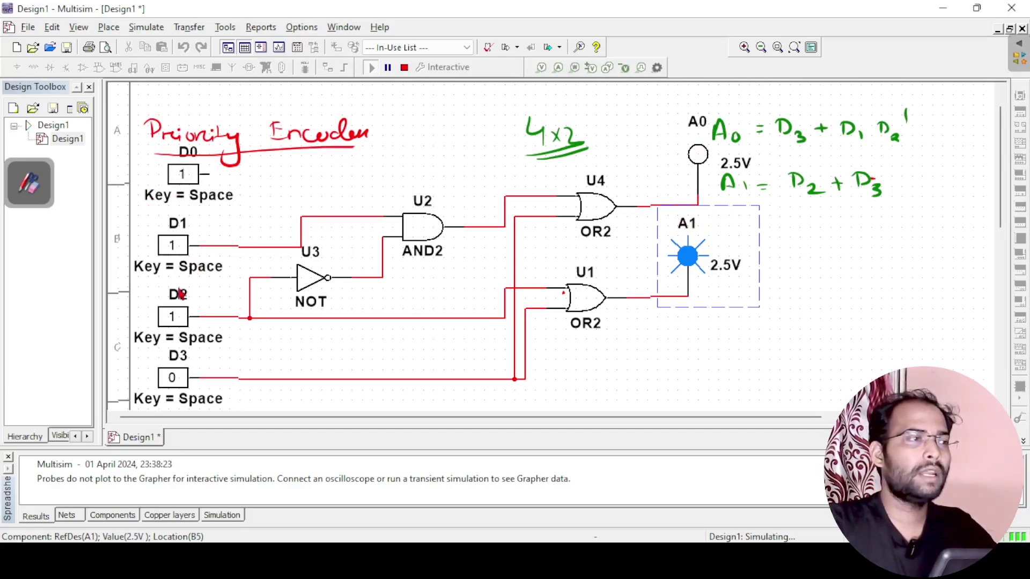
pyautogui.click(176, 316)
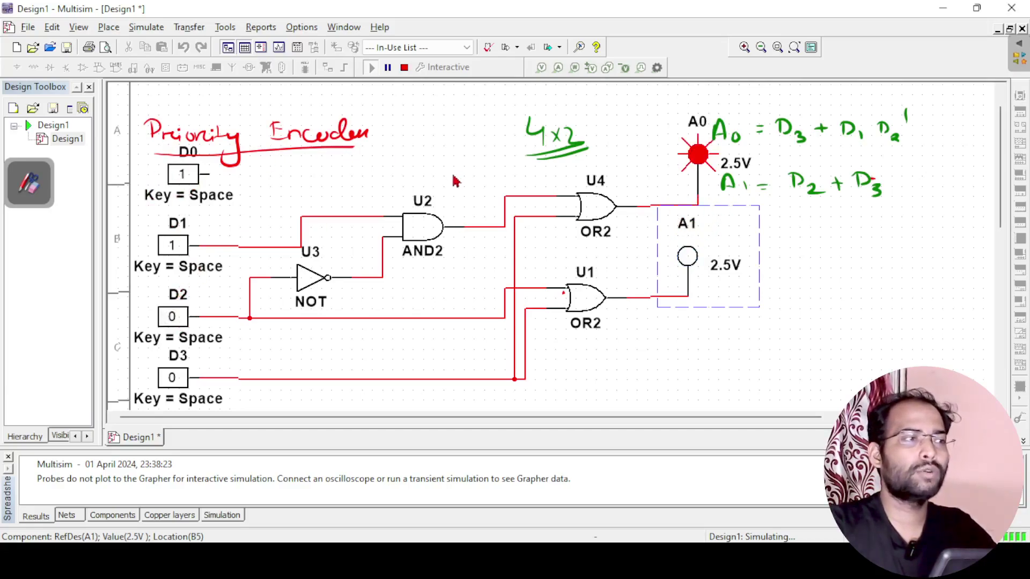